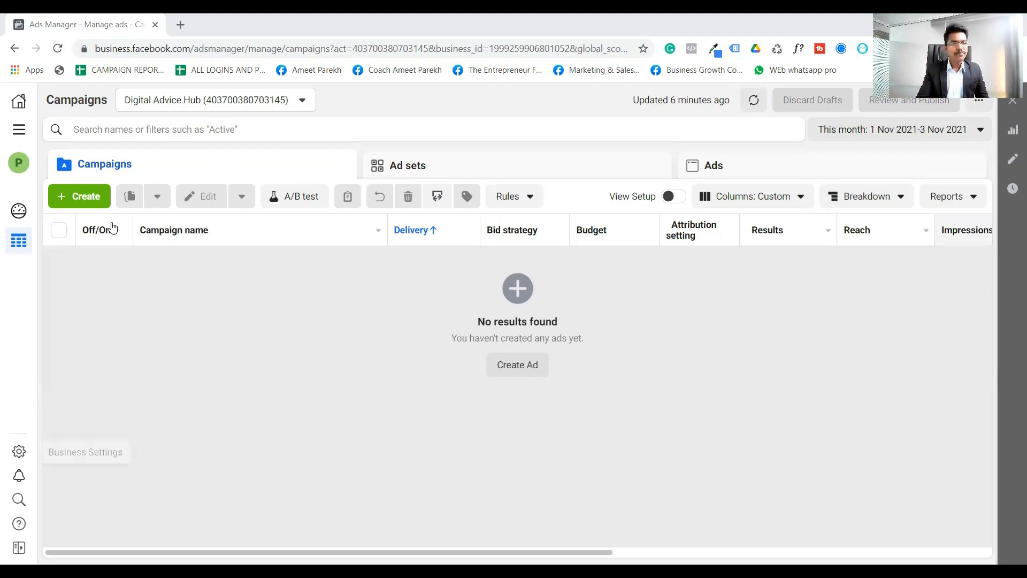
- Create a new campaign with the Conversions objective and continue to its settings
left_click(79, 197)
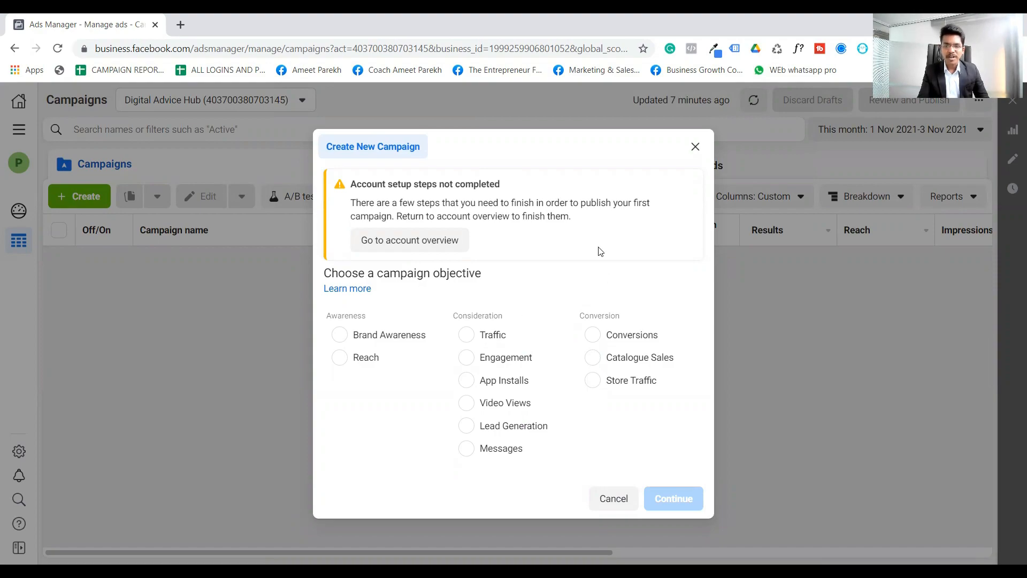
left_click(593, 335)
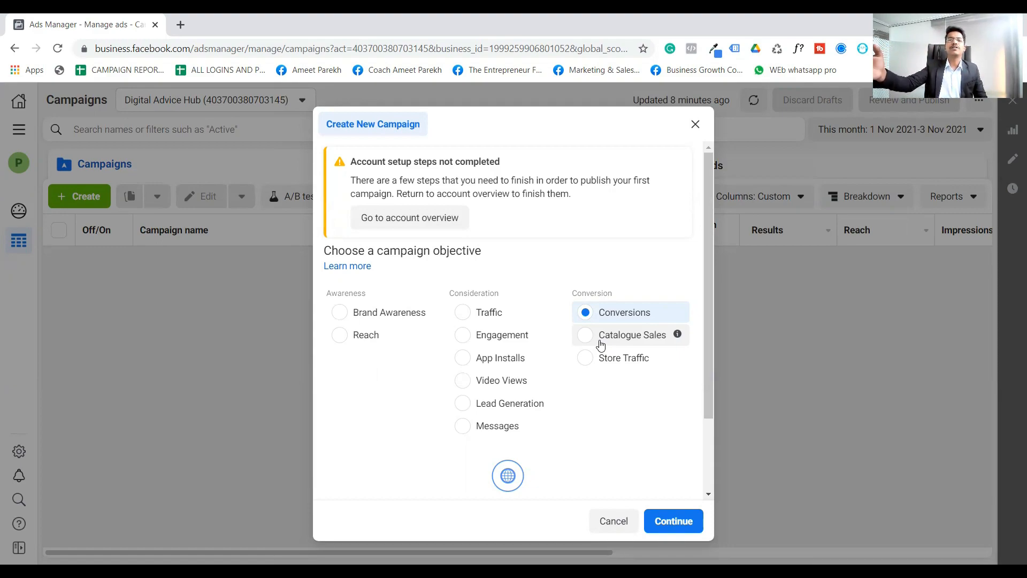
mouse_move(550, 333)
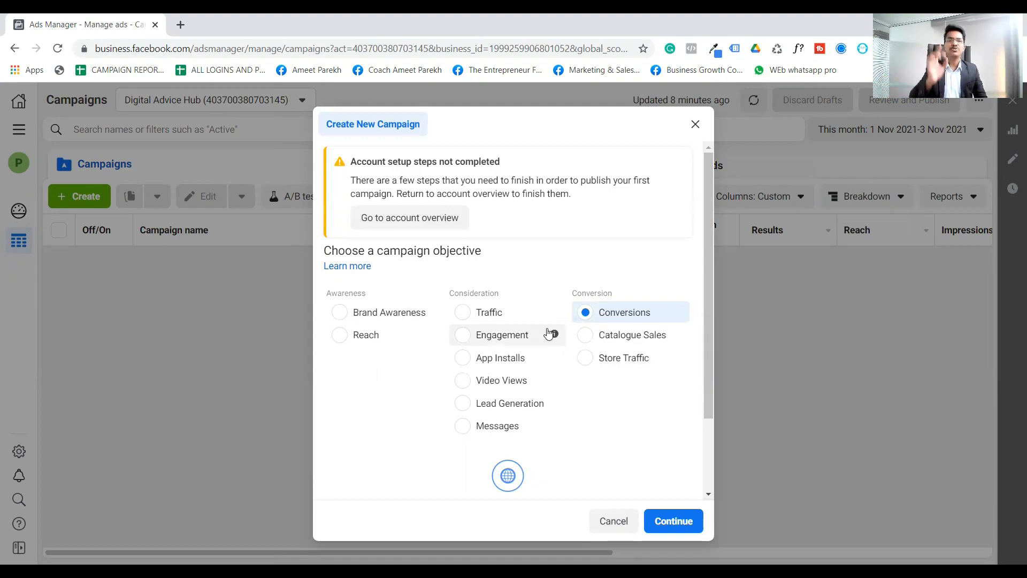
left_click(685, 524)
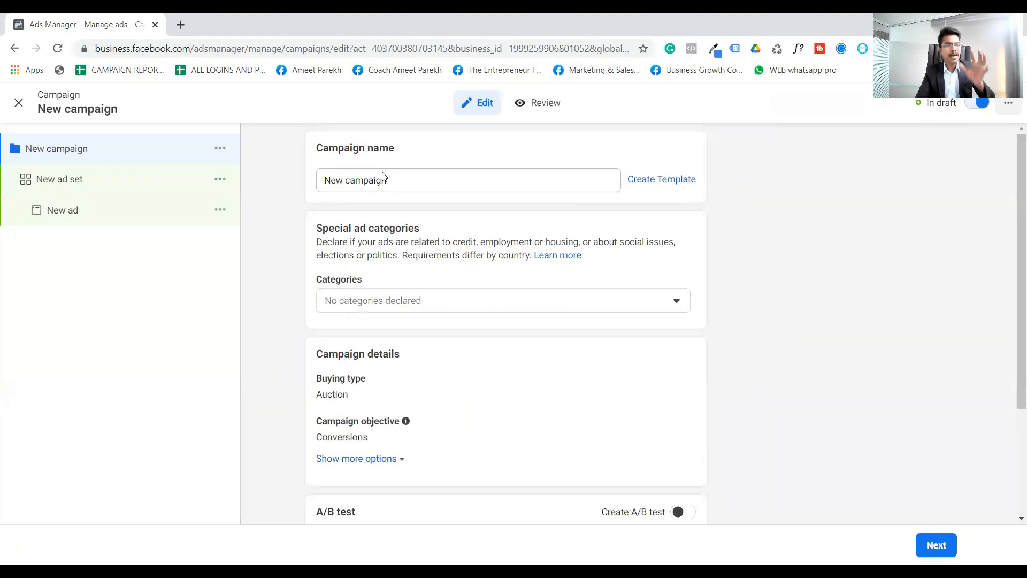
scroll(513, 180, "down", 1)
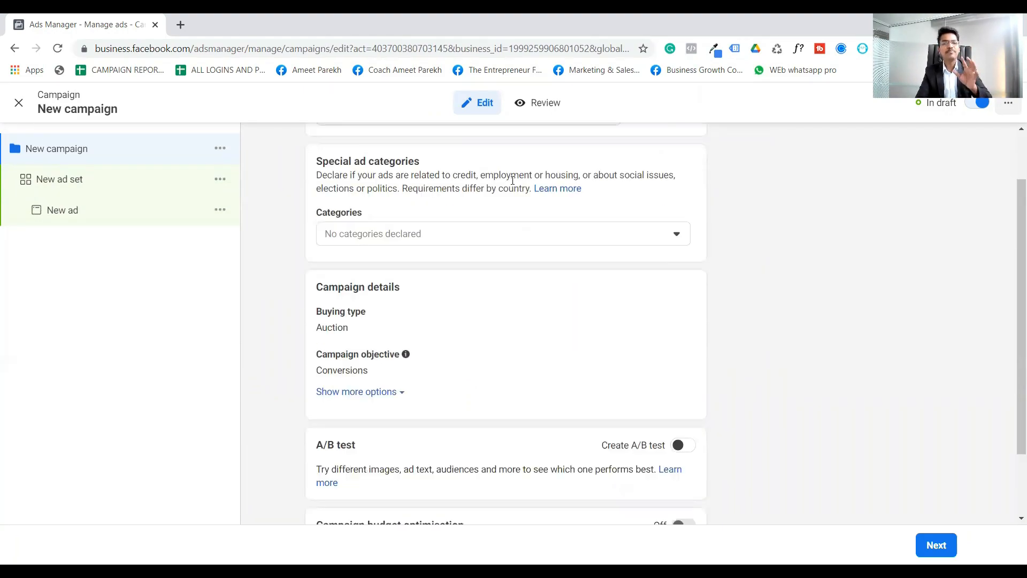
scroll(511, 184, "up", 1)
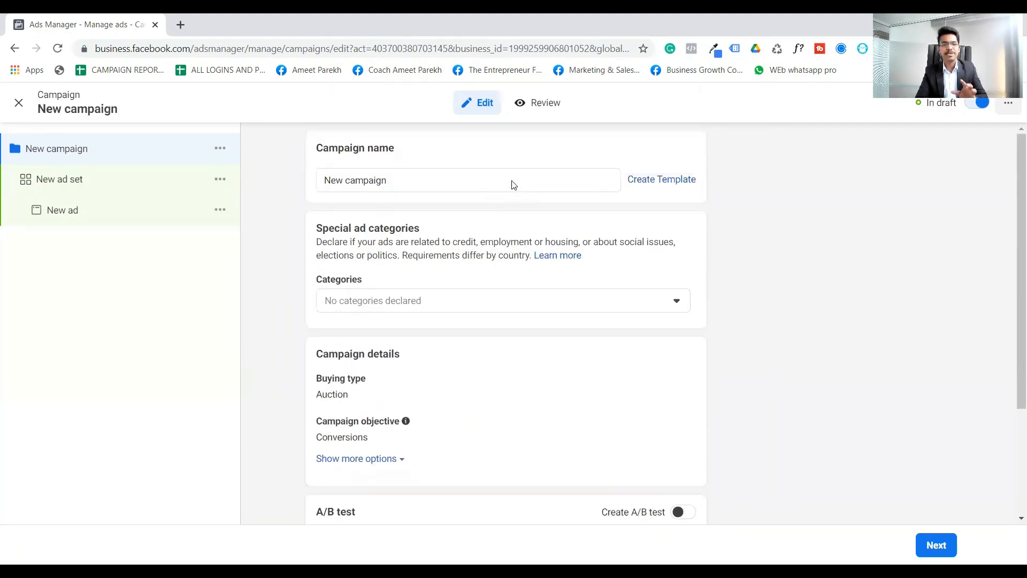
double_click(448, 177)
double_click(438, 183)
left_click(538, 152)
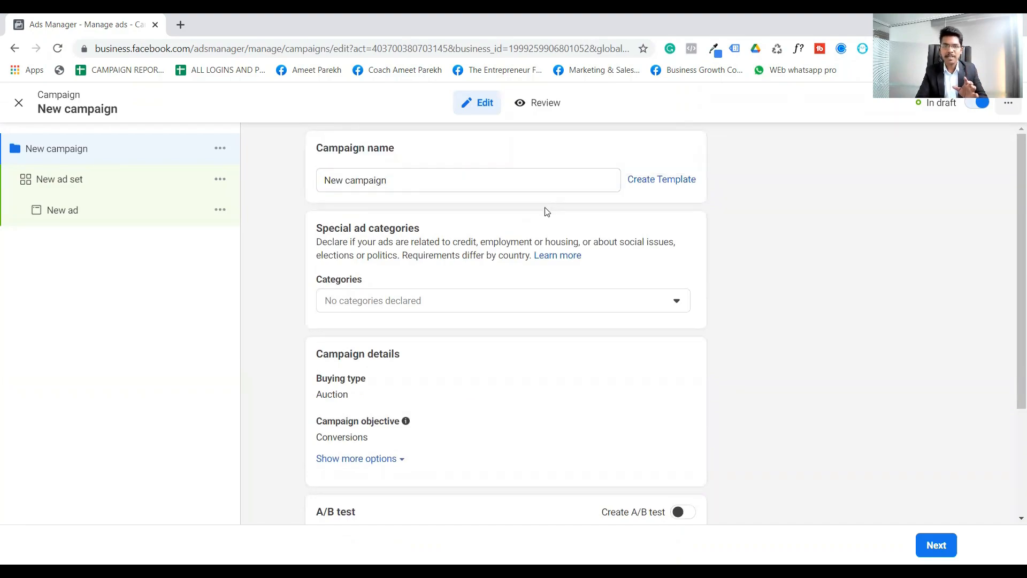
- Turn on campaign budget optimisation, keep the daily budget, and continue to the ad set settings
scroll(551, 212, "down", 3)
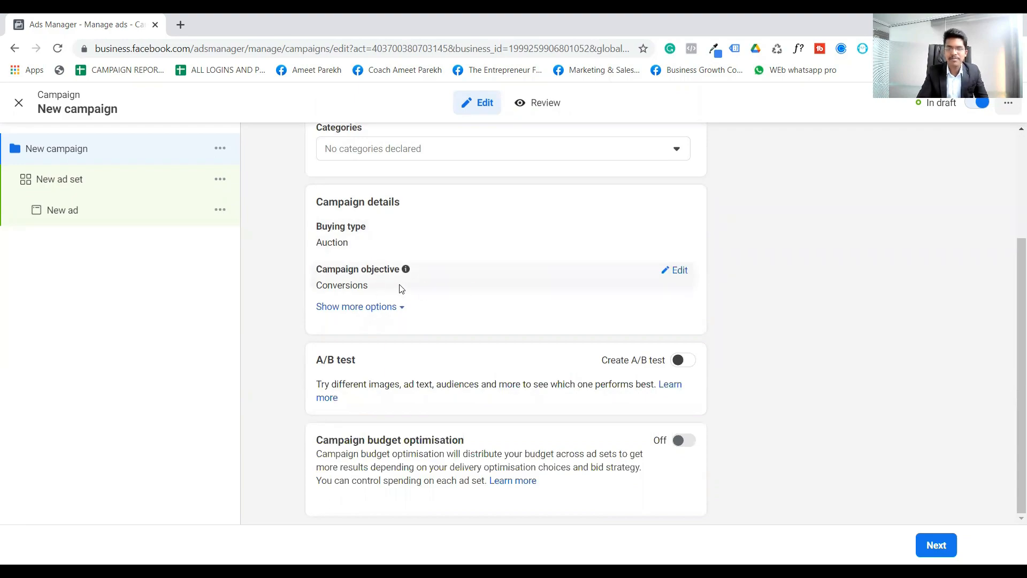
left_click(685, 441)
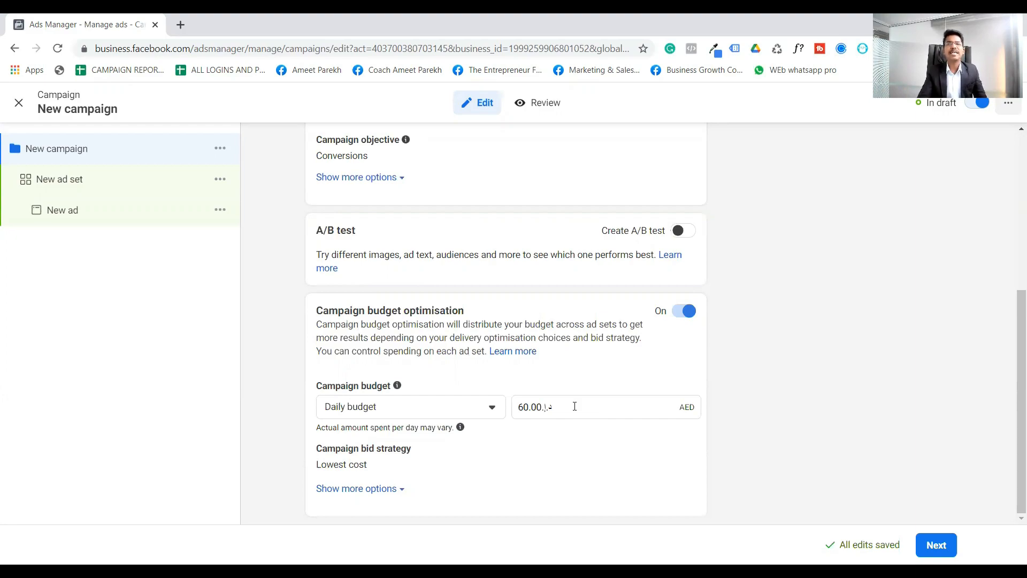
left_click(574, 409)
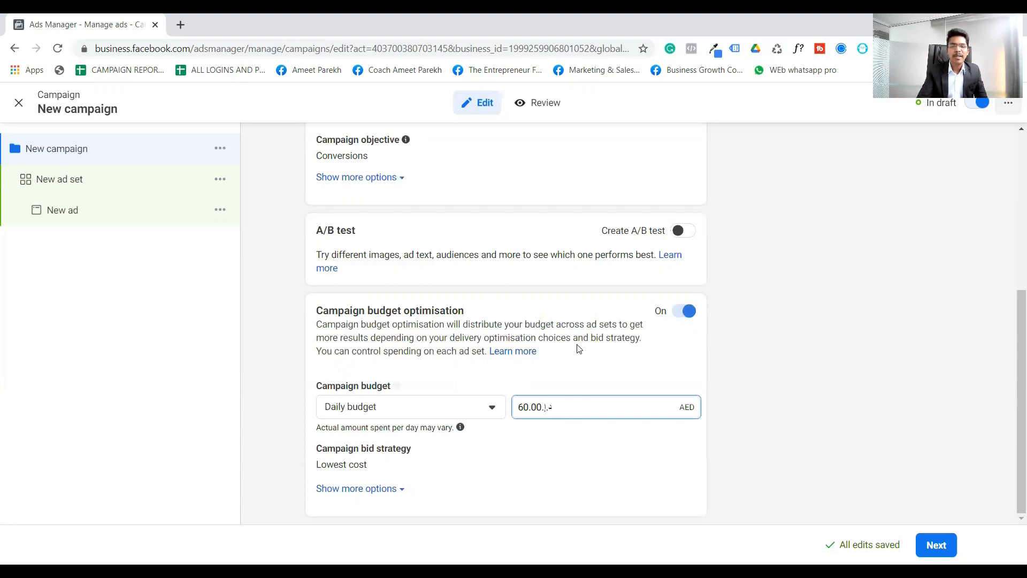
left_click(935, 545)
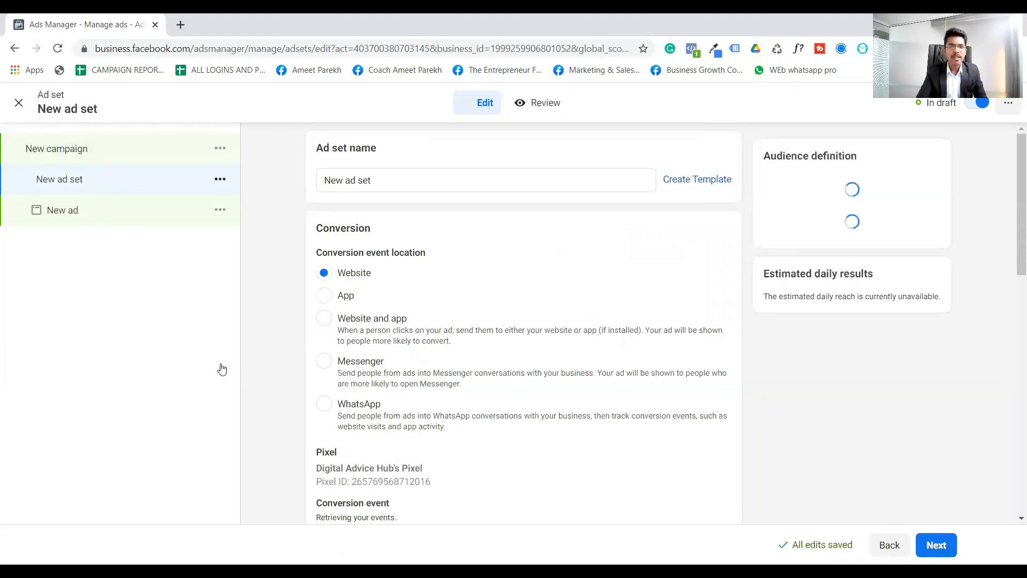
- Choose Purchase as the ad set's conversion event, and clear that selection again
scroll(481, 254, "down", 1)
scroll(487, 256, "down", 3)
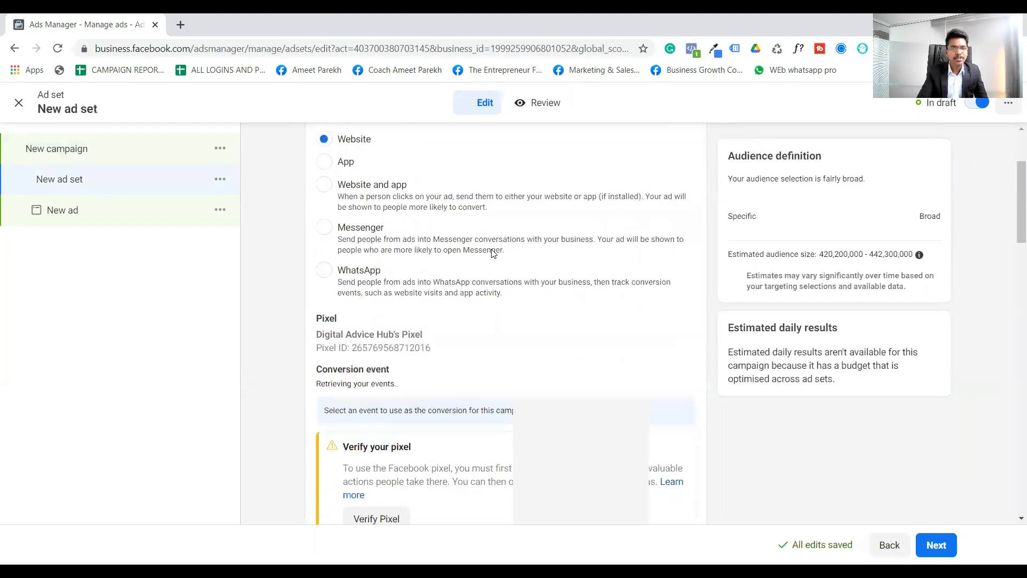
left_click(478, 260)
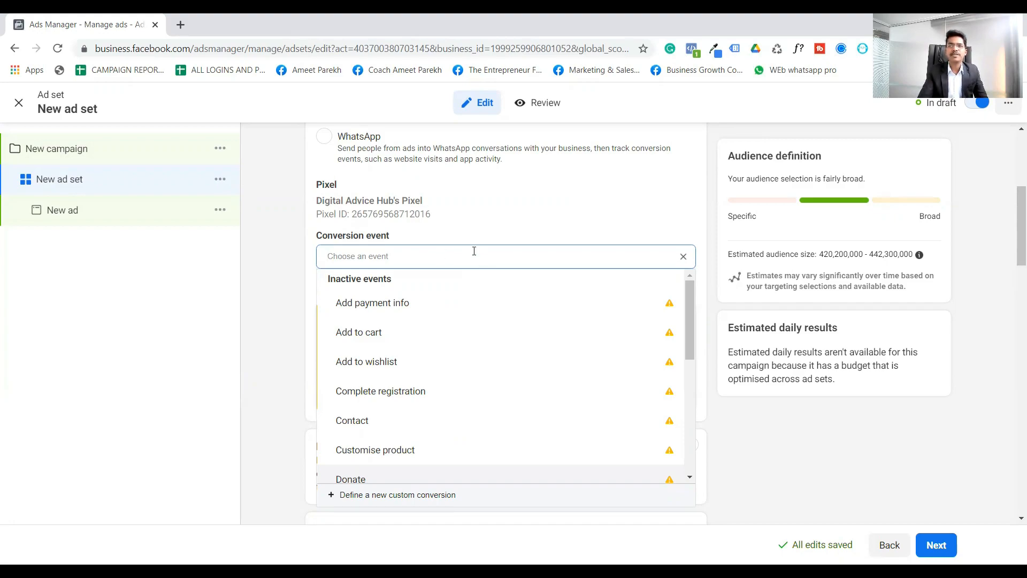
mouse_move(480, 298)
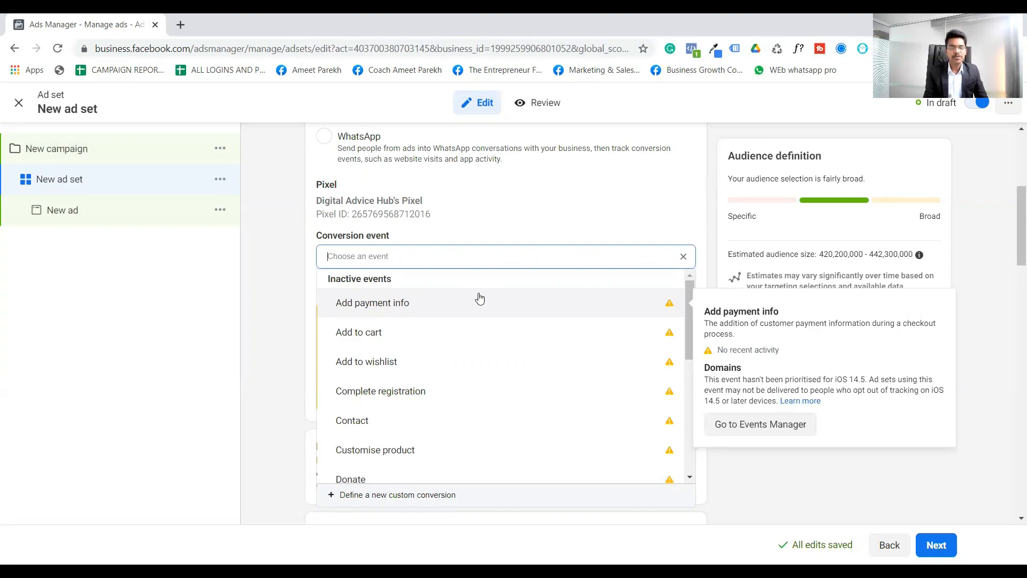
scroll(485, 308, "down", 4)
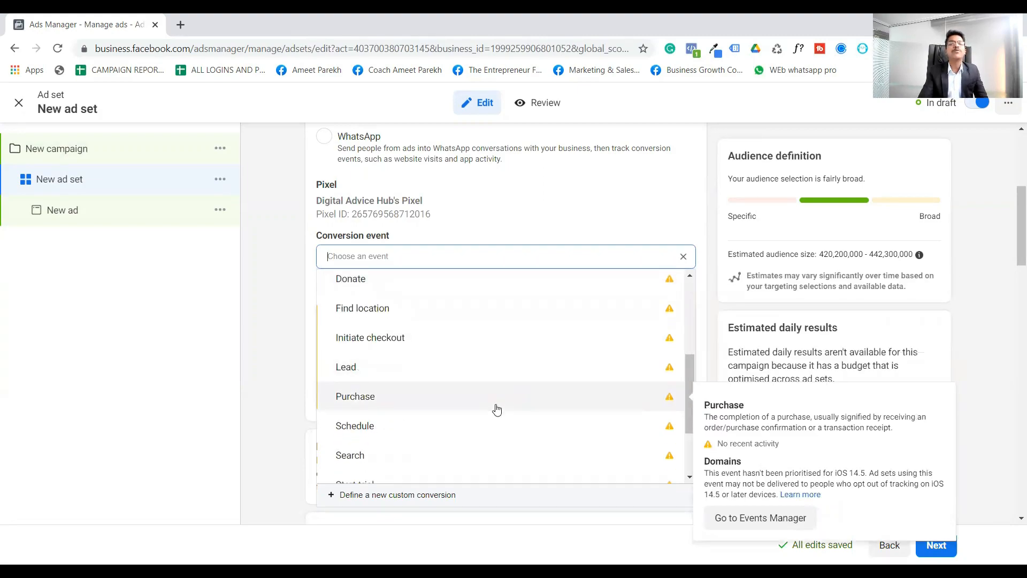
left_click(496, 409)
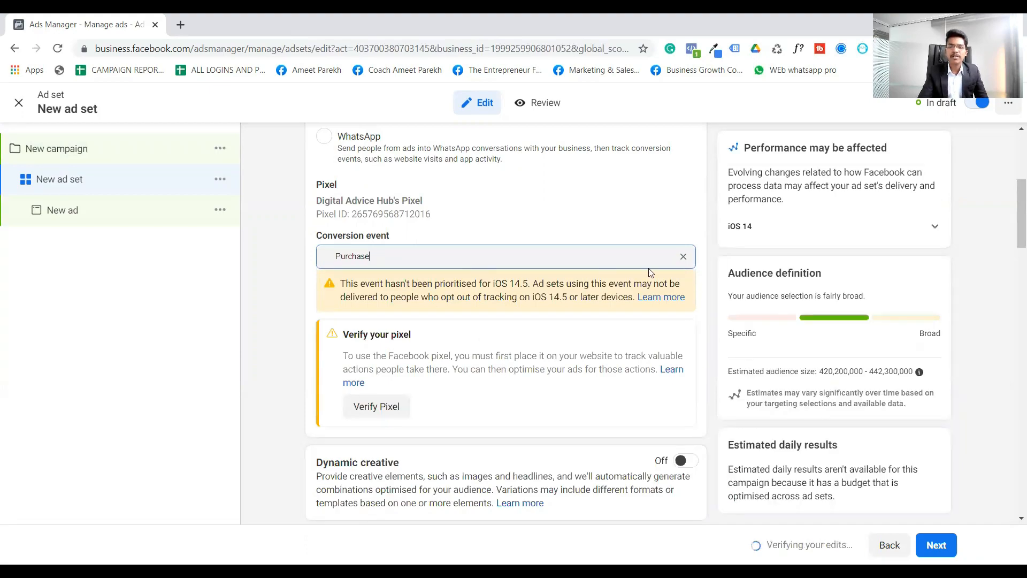
left_click(683, 257)
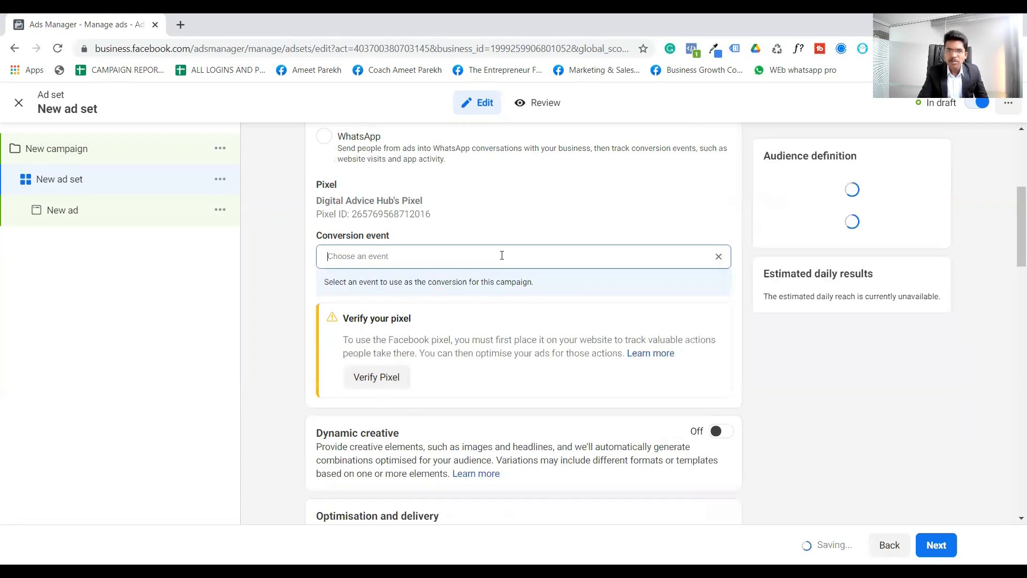
- Set the ad set's conversion event to Lead
left_click(502, 255)
scroll(493, 367, "down", 3)
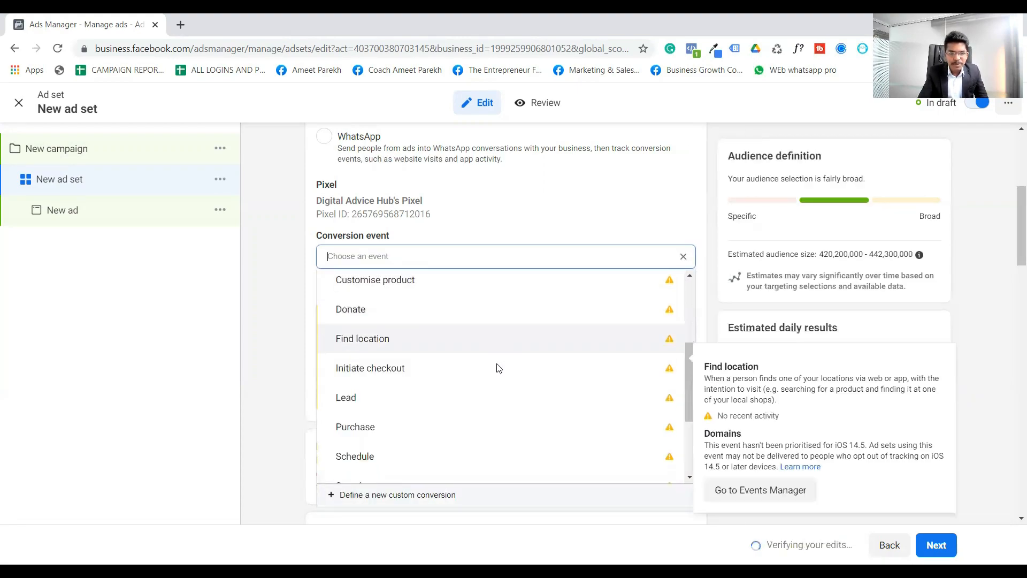
scroll(486, 374, "down", 1)
left_click(481, 376)
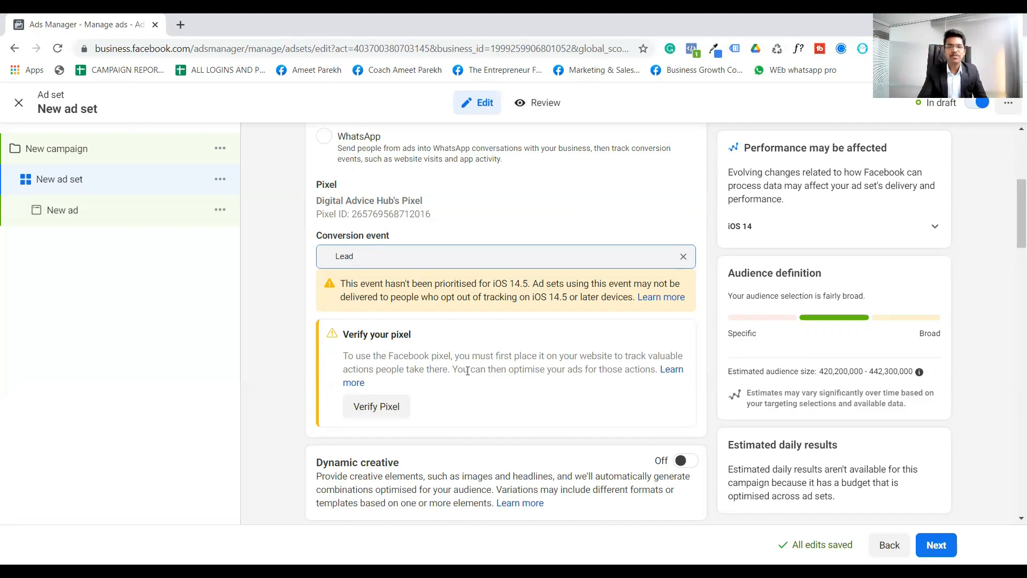
- Edit the audience locations and target only people living in this location
scroll(447, 396, "down", 4)
scroll(447, 395, "down", 9)
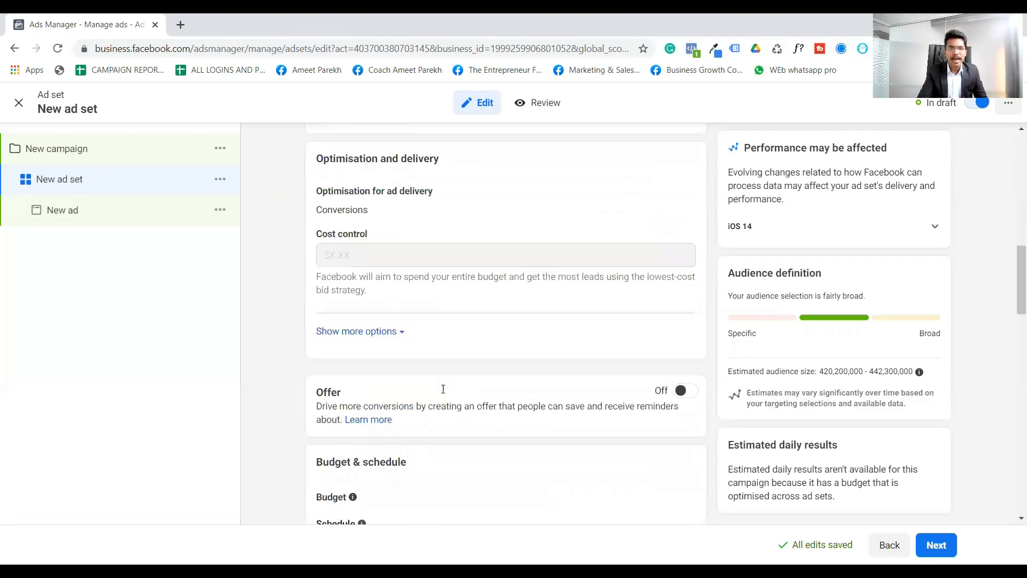
scroll(503, 350, "down", 9)
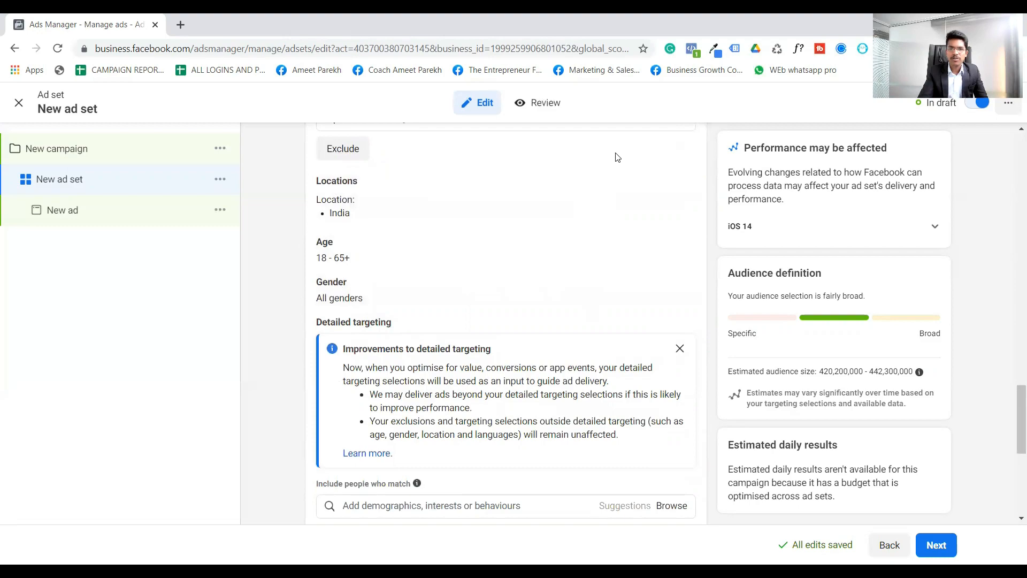
mouse_move(413, 184)
left_click(678, 184)
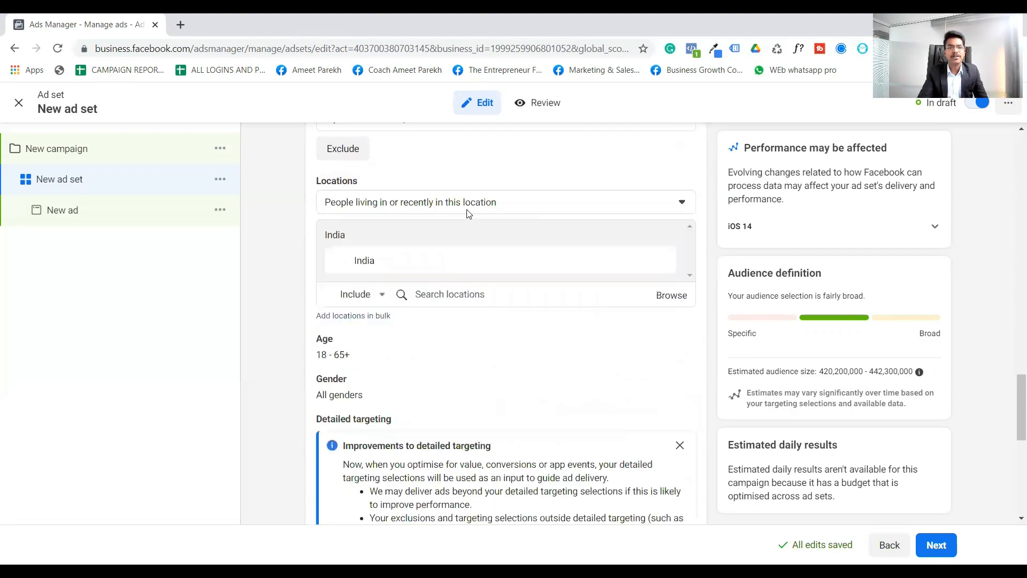
left_click(483, 201)
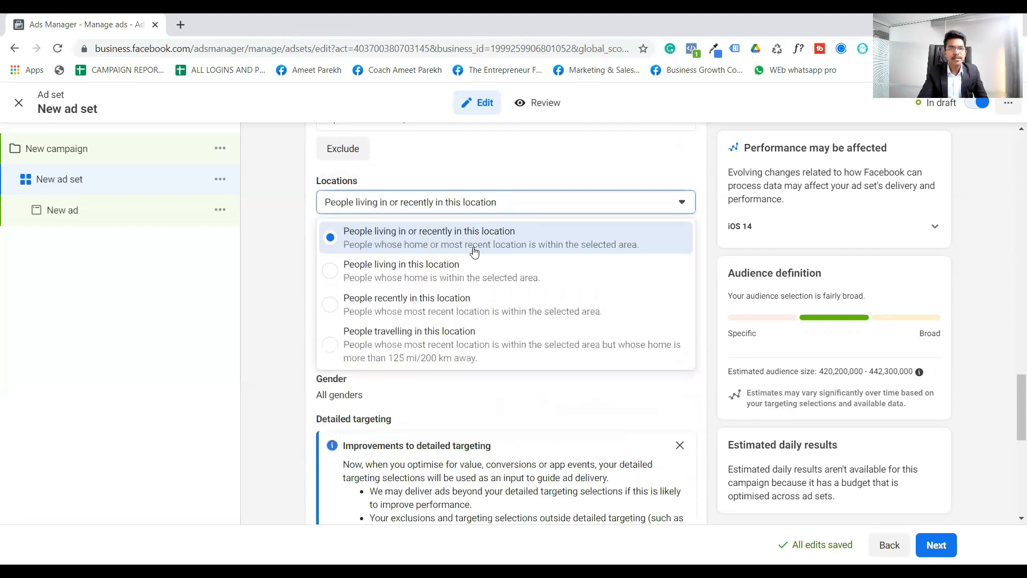
left_click(453, 278)
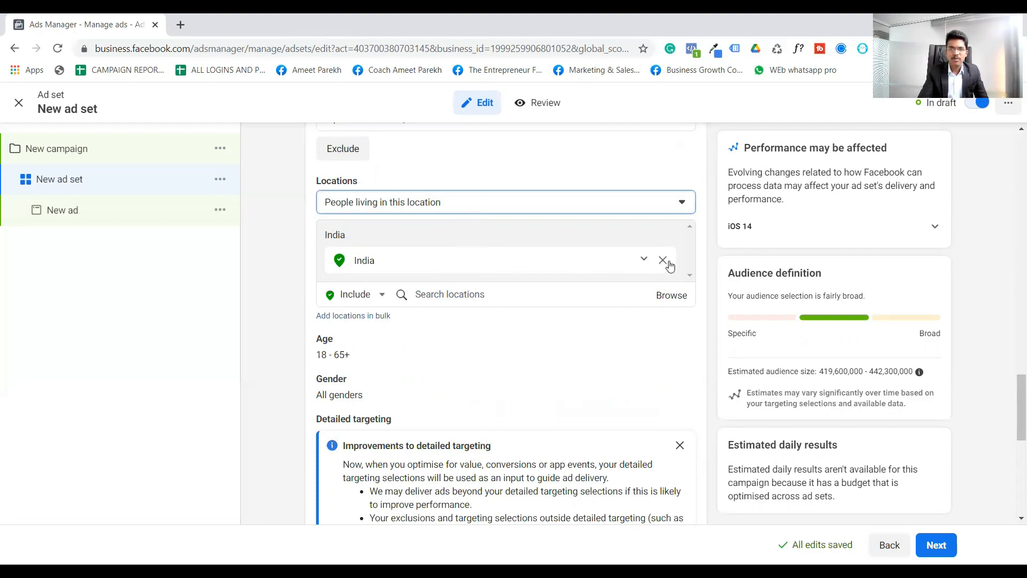
- Replace India with the city of Mumbai, Maharashtra, as the included audience location
left_click(664, 260)
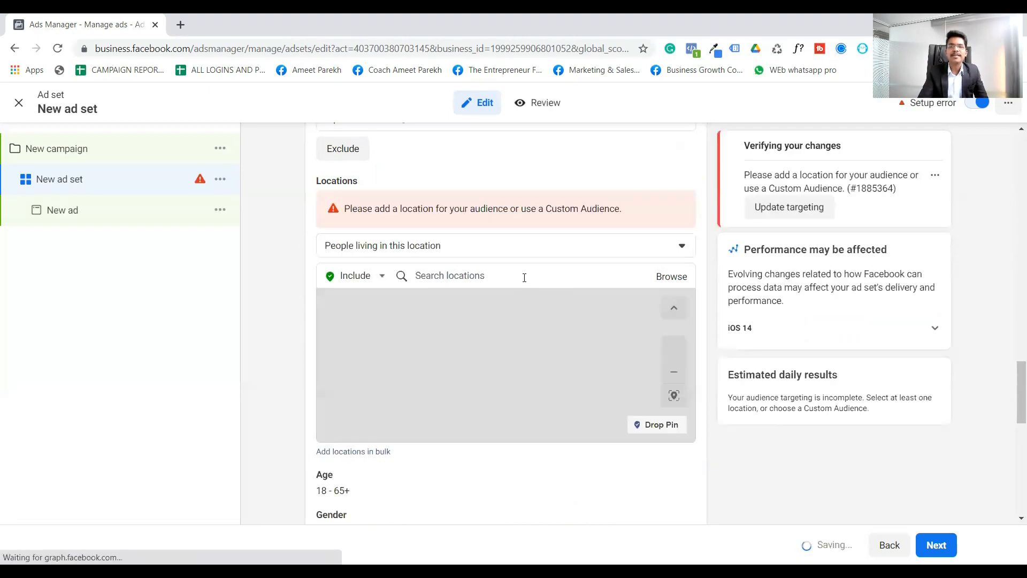
left_click(523, 276)
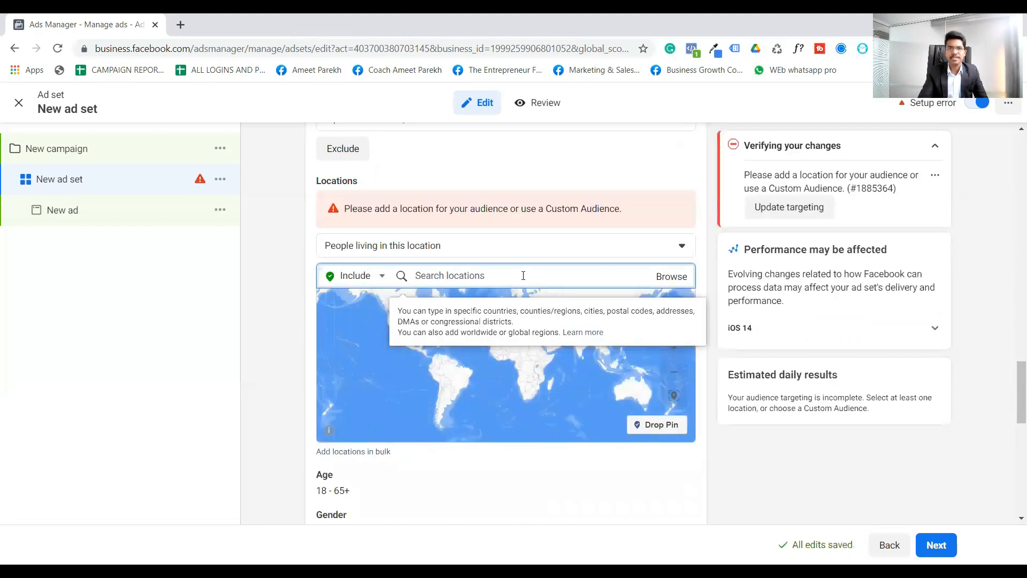
type("mumbai")
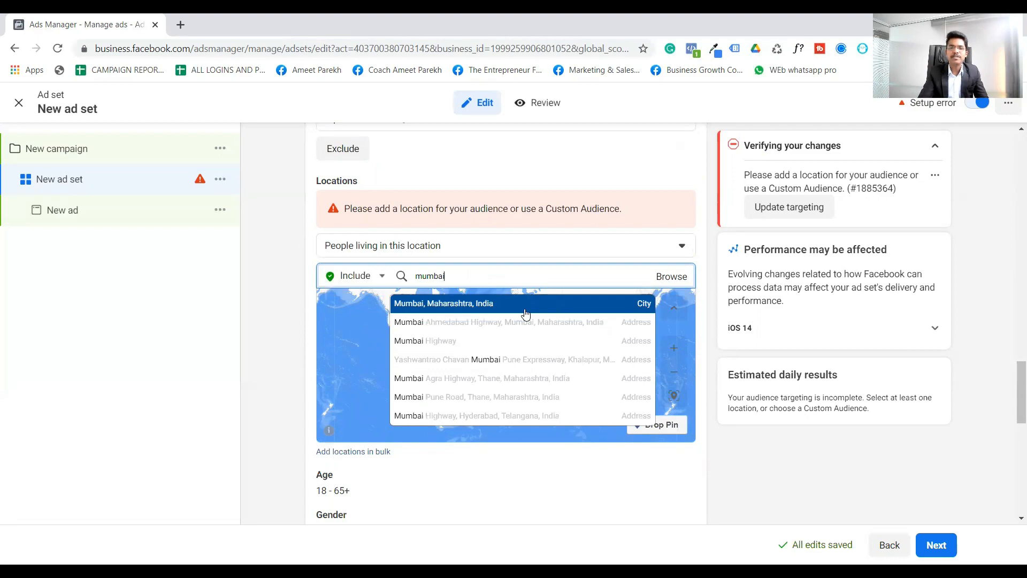
left_click(505, 312)
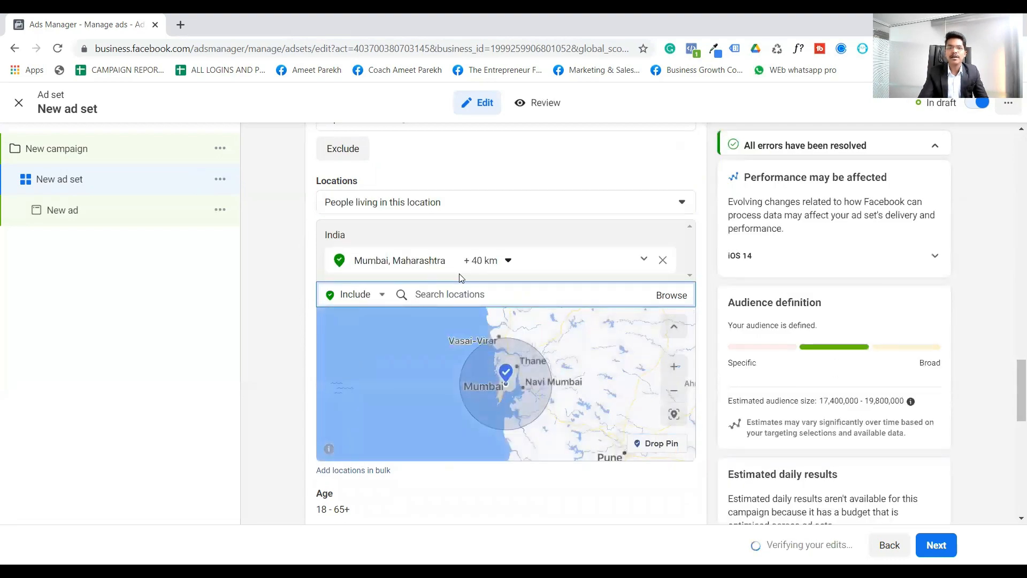
- Limit the Mumbai targeting to the current city only, and switch it to cities within a 45 km radius
left_click(500, 260)
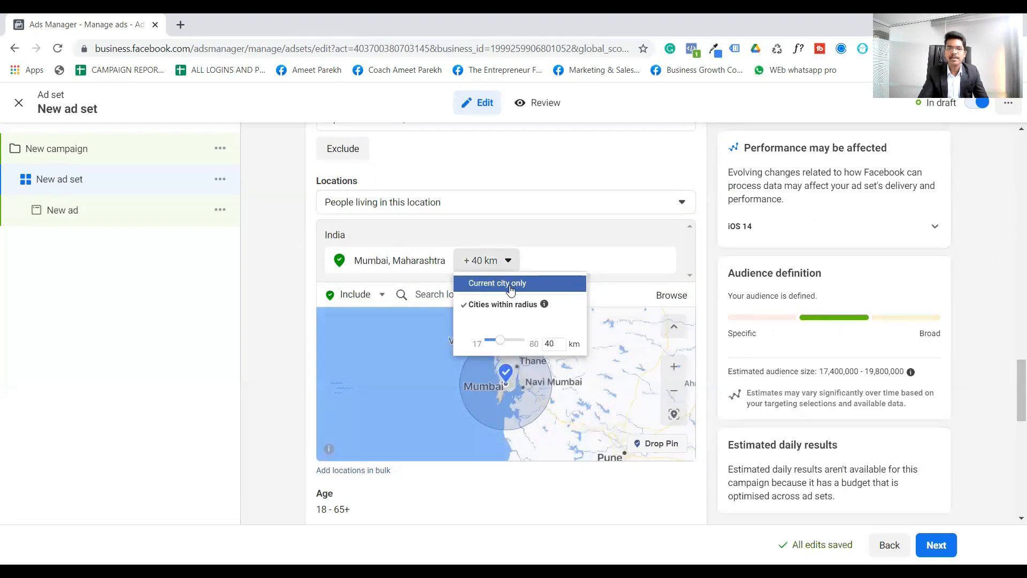
left_click(509, 285)
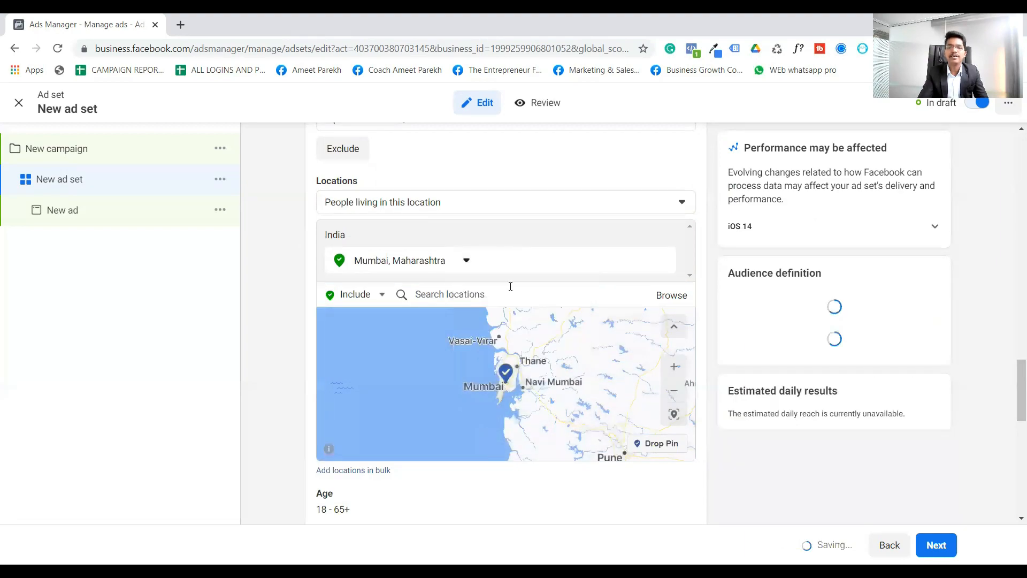
left_click(465, 260)
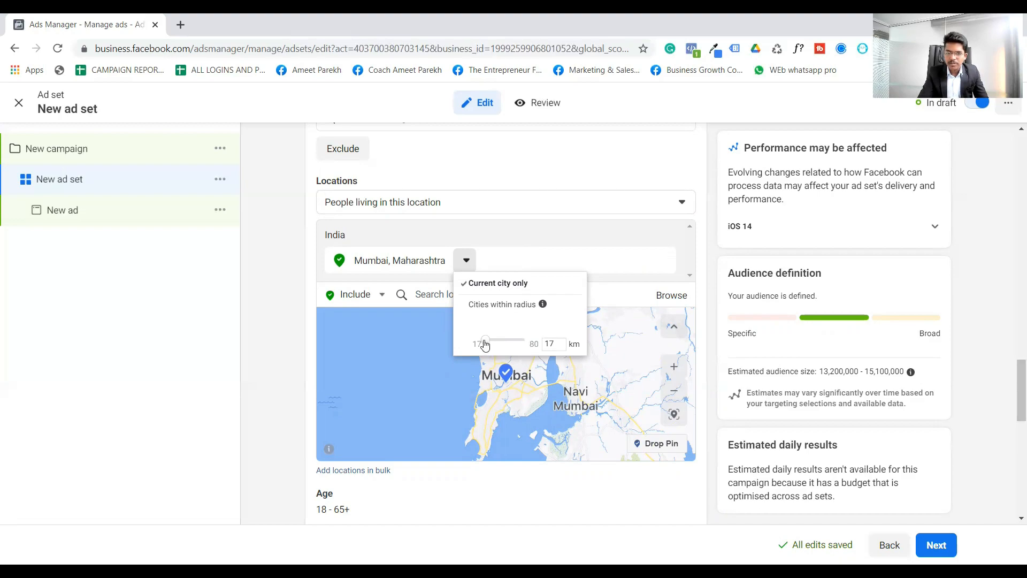
left_click_drag(484, 341, 503, 338)
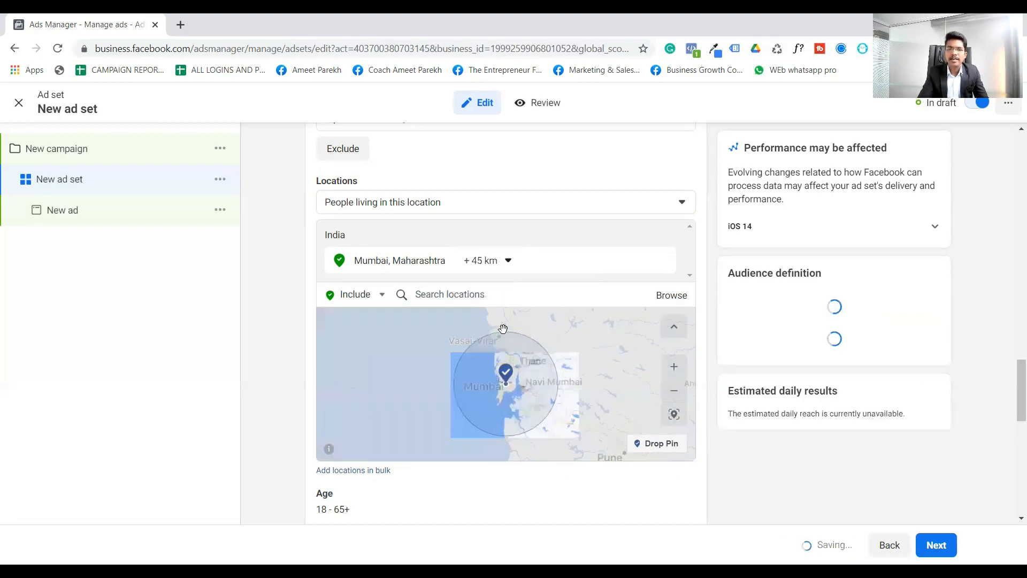
- Set the cities-within-radius distance around Mumbai to 15 km
left_click(498, 266)
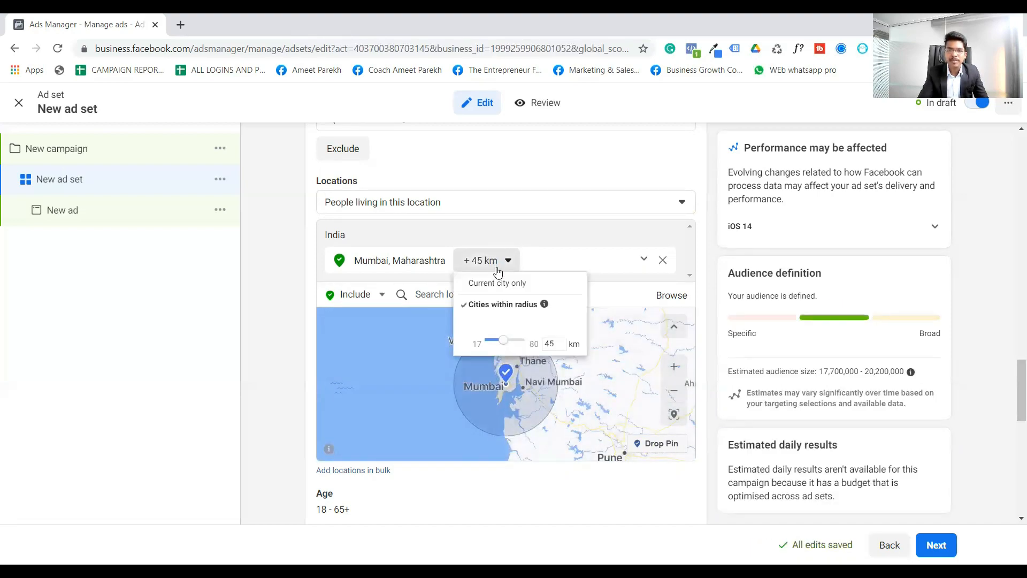
double_click(554, 344)
type("1")
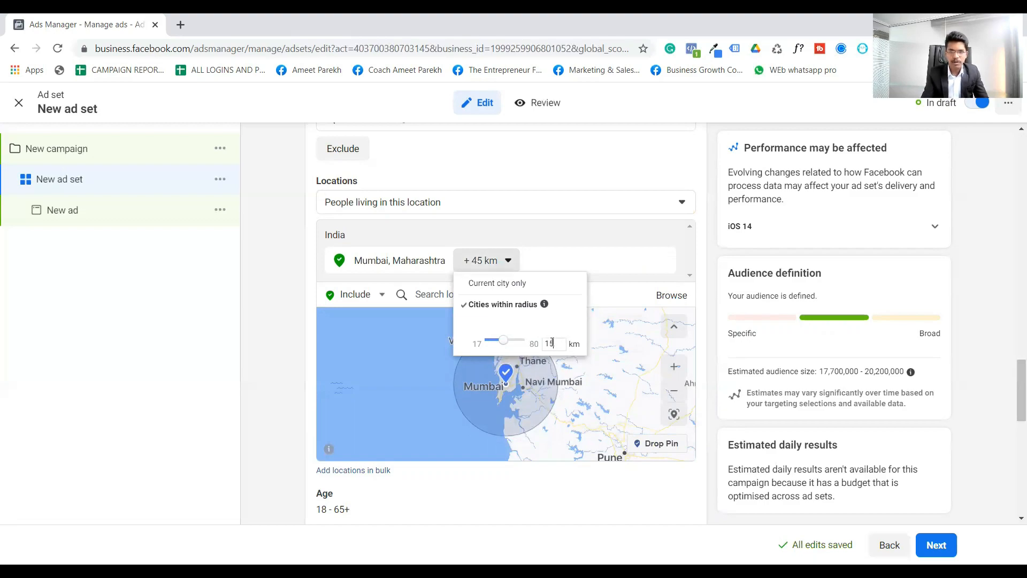
left_click(526, 362)
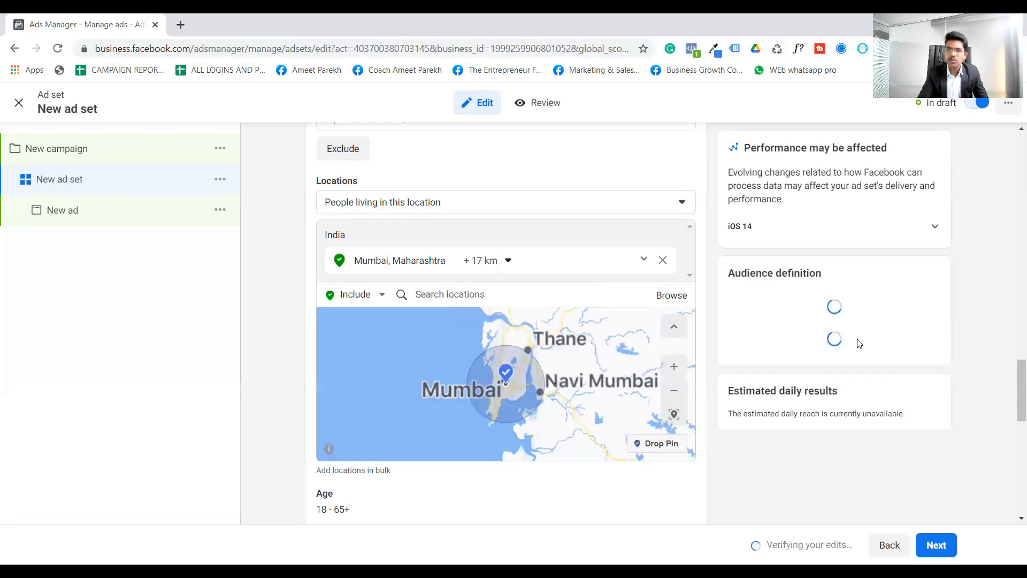
- Limit the Mumbai, Maharashtra targeting to the current city only
scroll(862, 356, "up", 3)
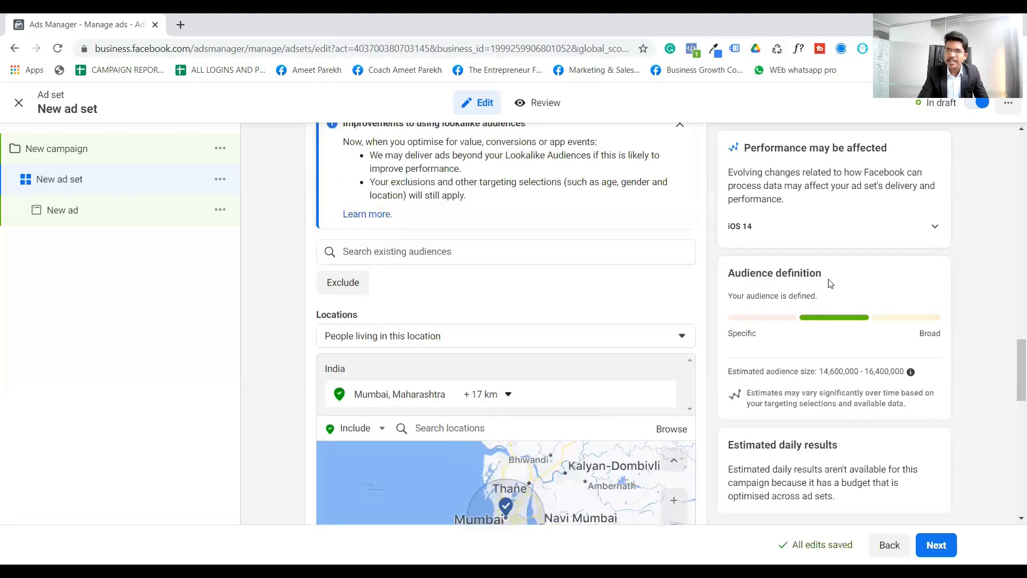
scroll(830, 289, "down", 3)
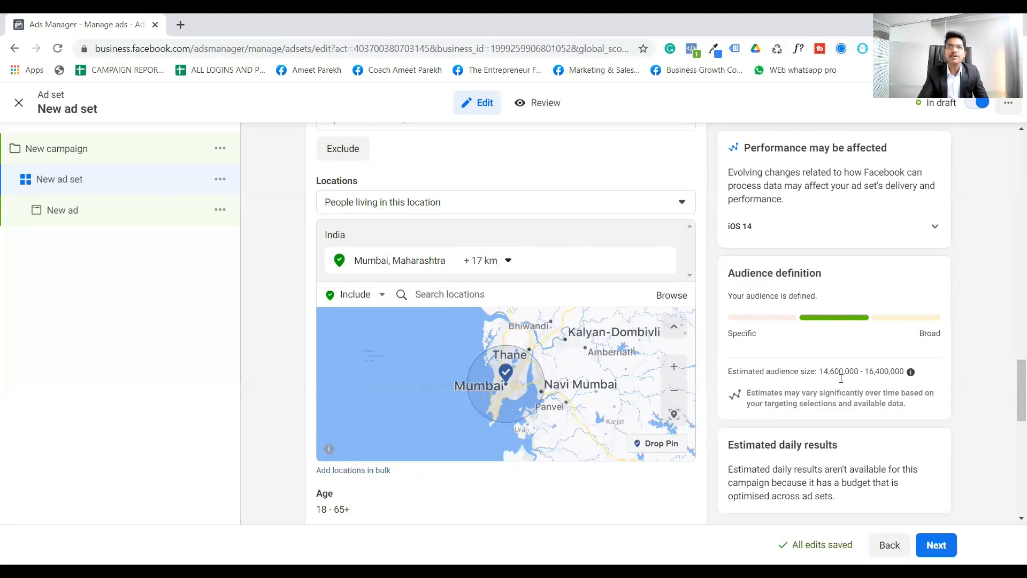
scroll(841, 378, "down", 1)
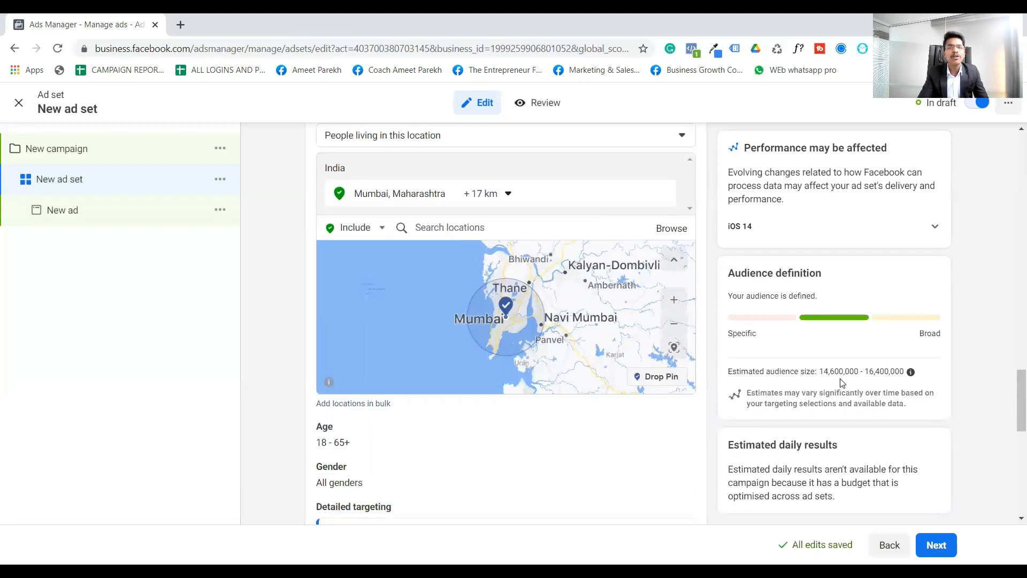
left_click(496, 194)
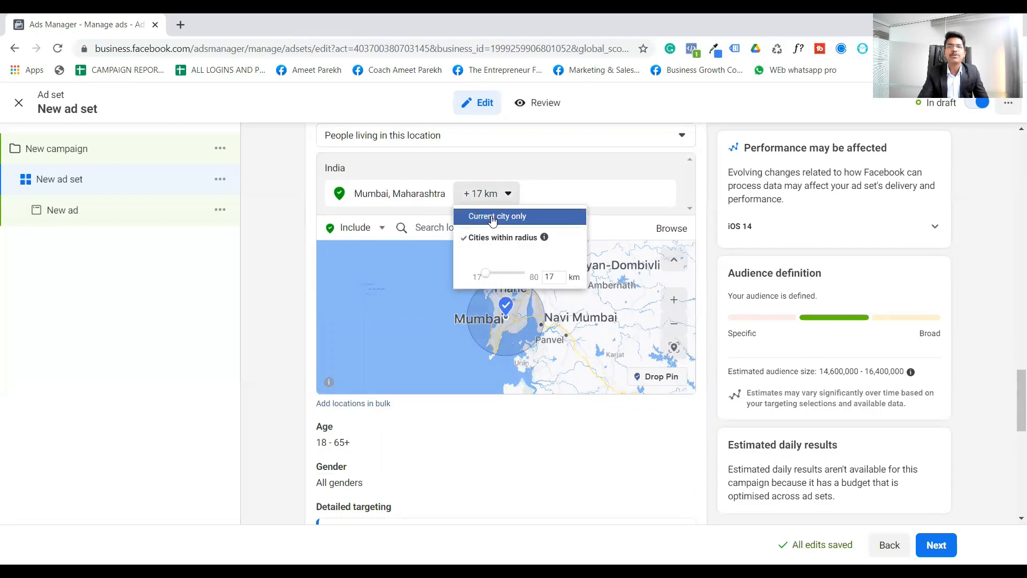
left_click(493, 217)
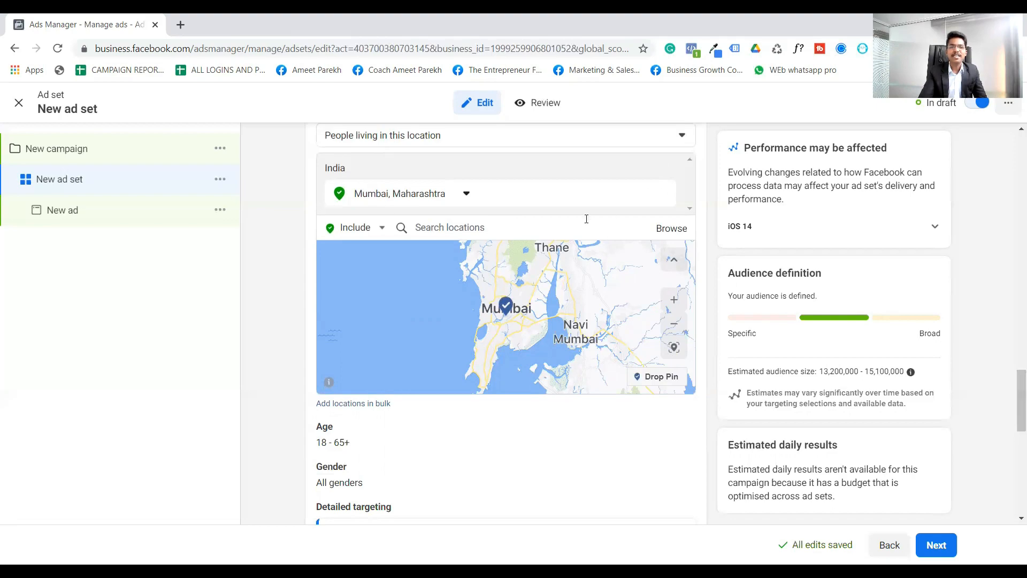
- Replace Mumbai with the countries India and United States as the included audience locations
left_click(664, 196)
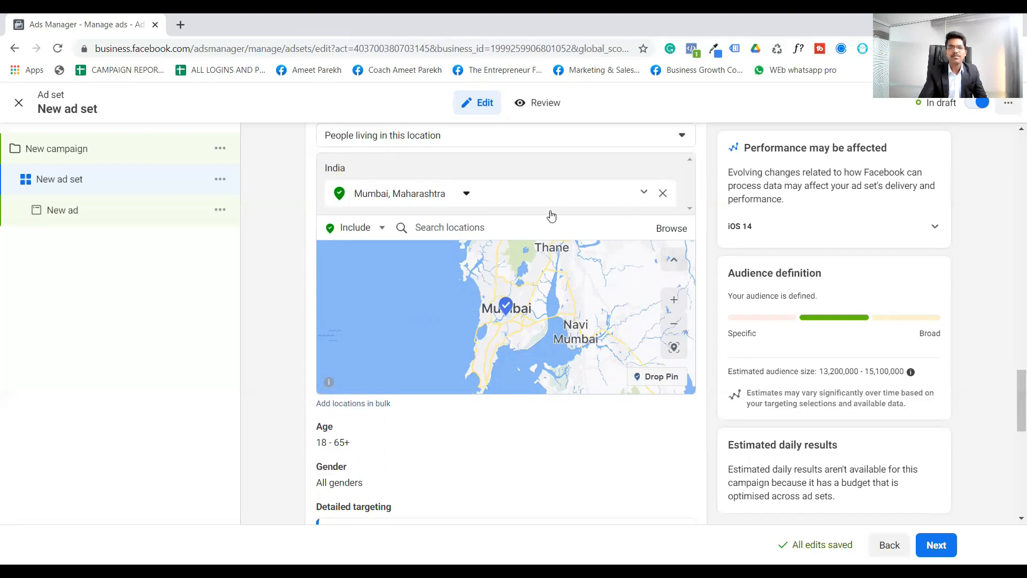
left_click(531, 208)
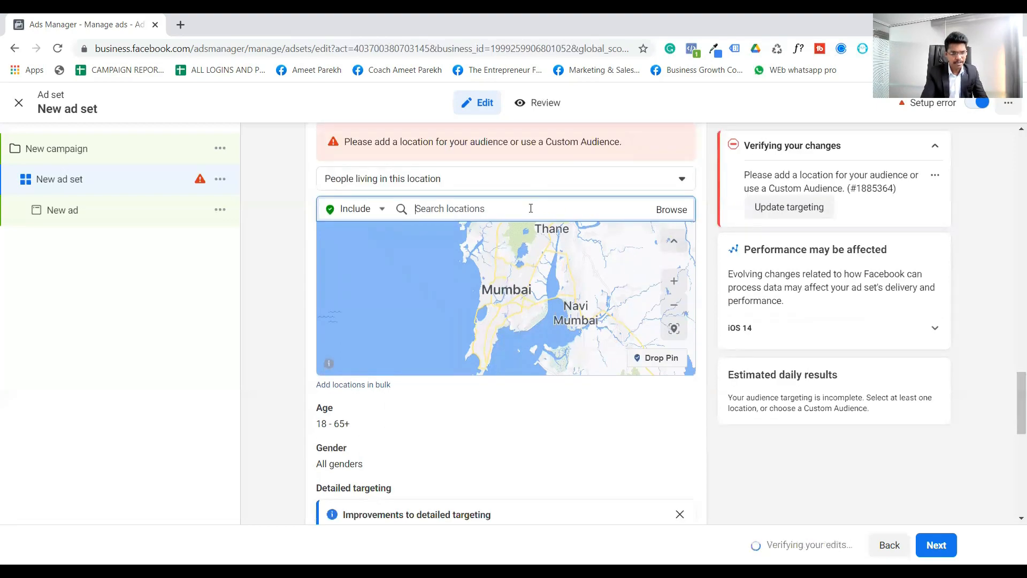
type("india")
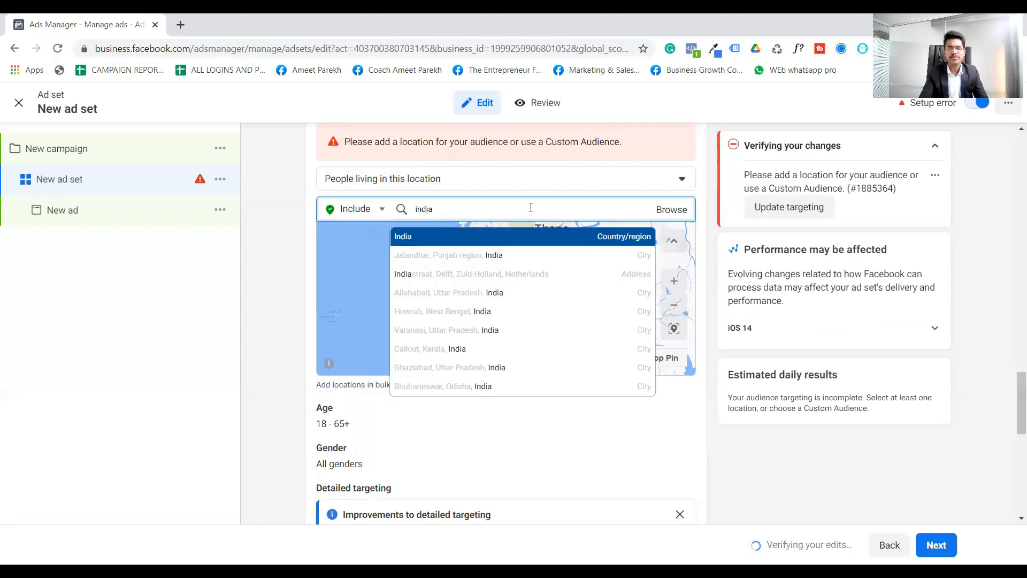
left_click(501, 236)
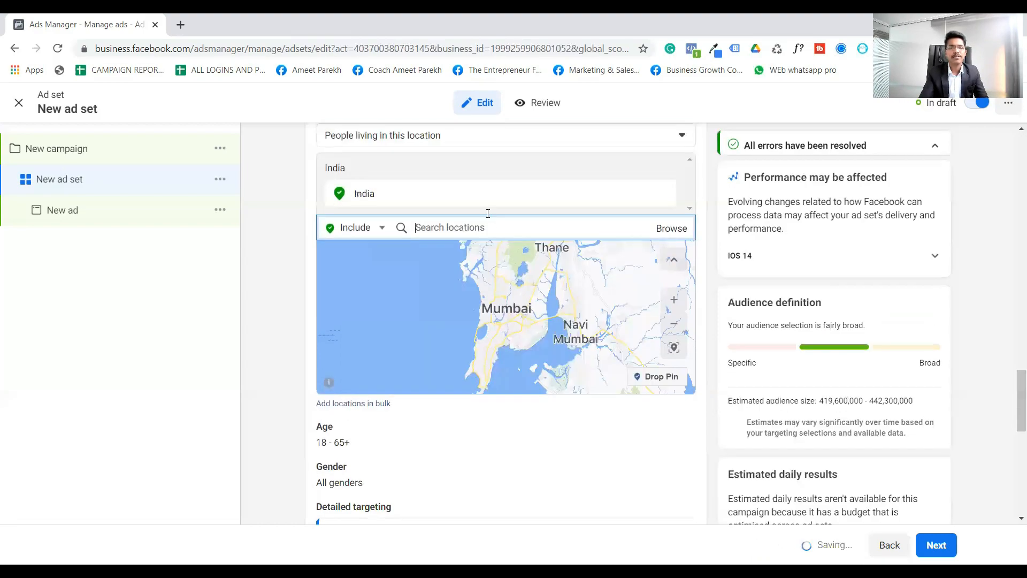
type("united states")
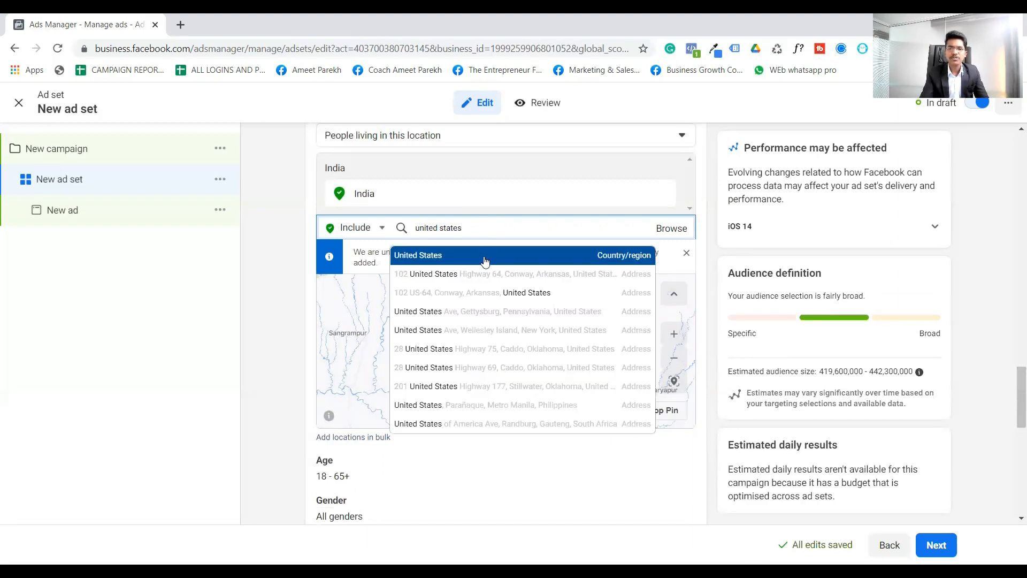
left_click(485, 261)
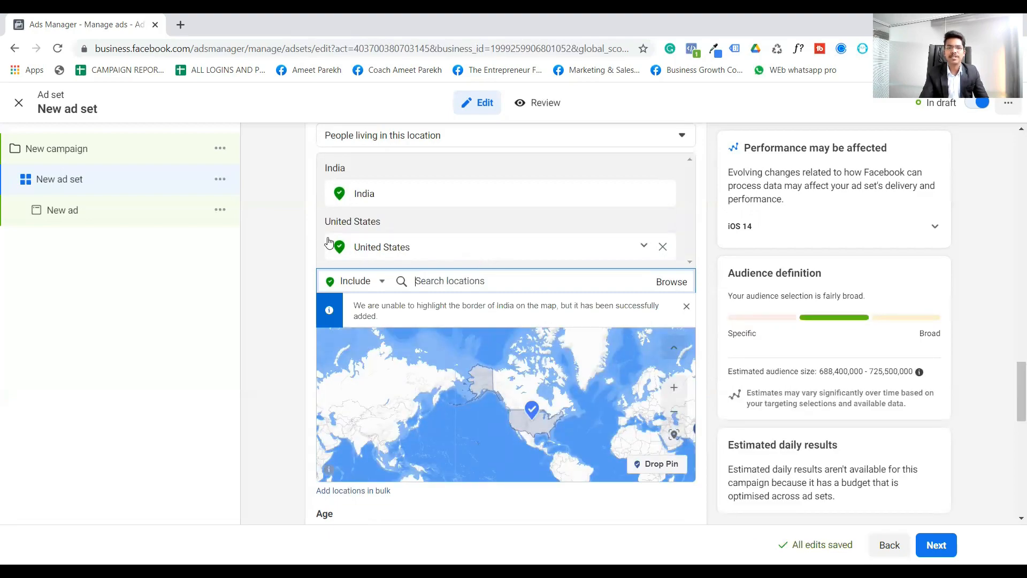
- Set the audience age range to 25–50
scroll(305, 235, "down", 5)
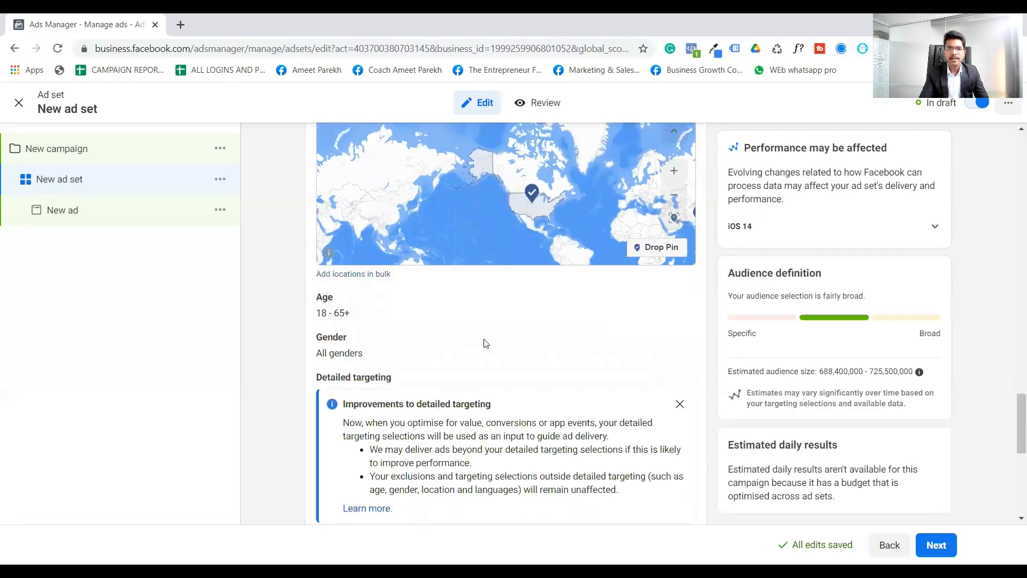
left_click(676, 246)
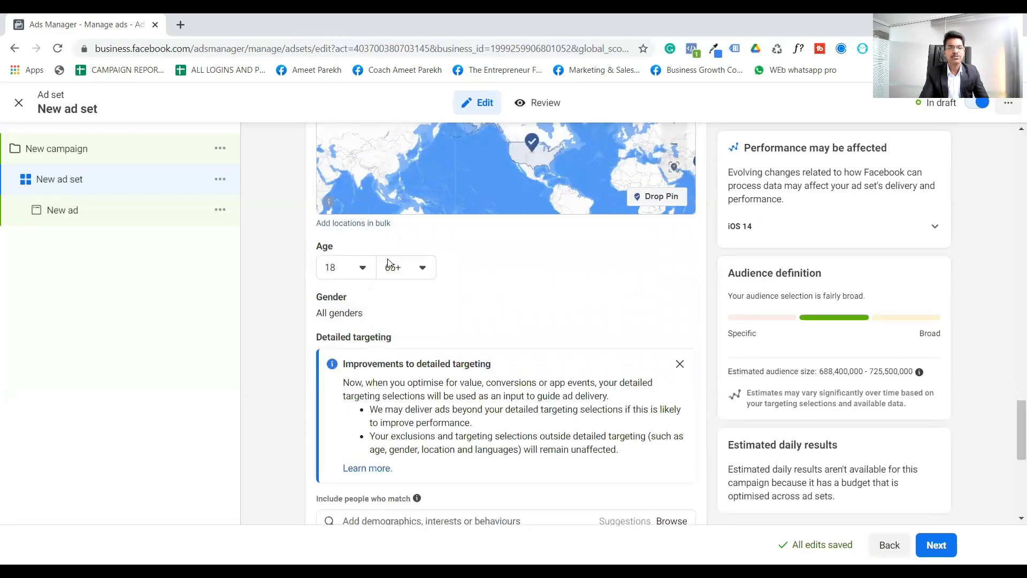
left_click(349, 273)
scroll(383, 362, "down", 2)
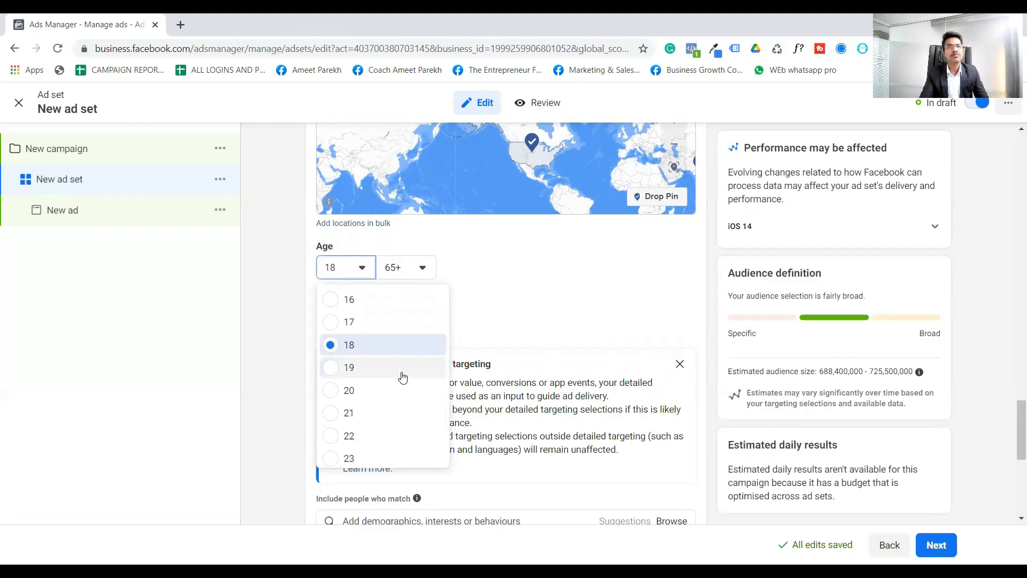
scroll(404, 382, "down", 1)
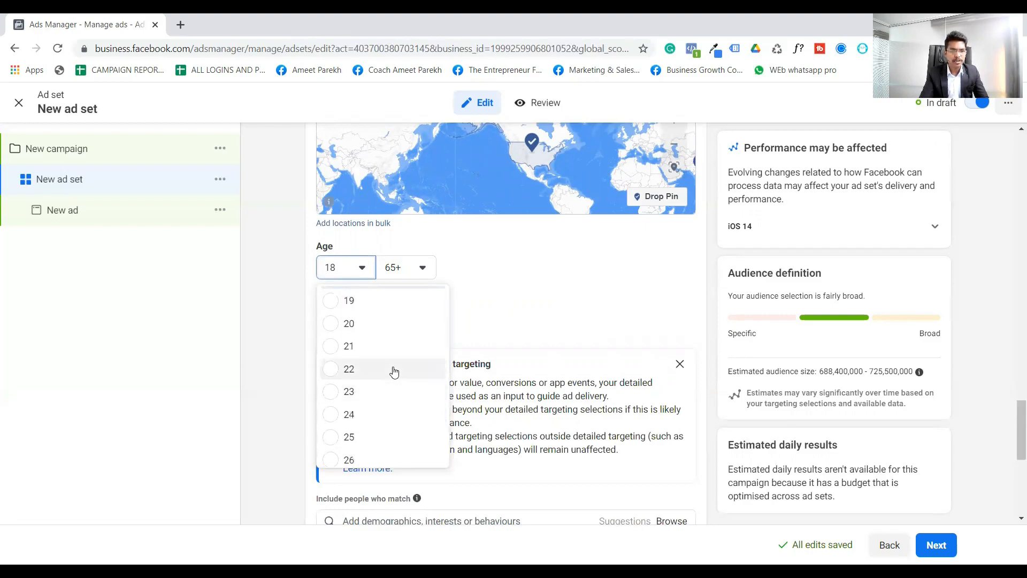
scroll(399, 385, "down", 1)
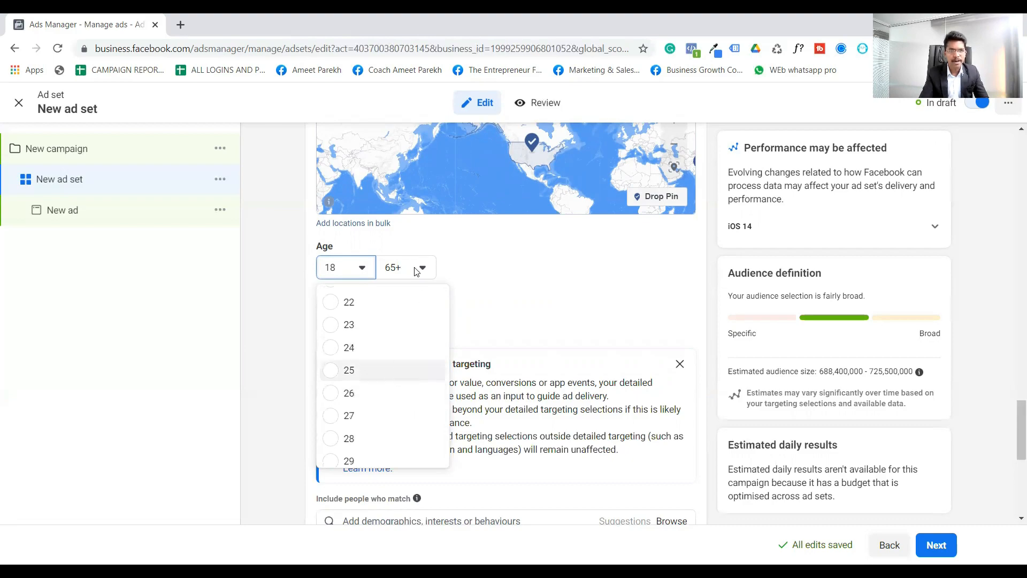
left_click(439, 370)
scroll(448, 326, "up", 3)
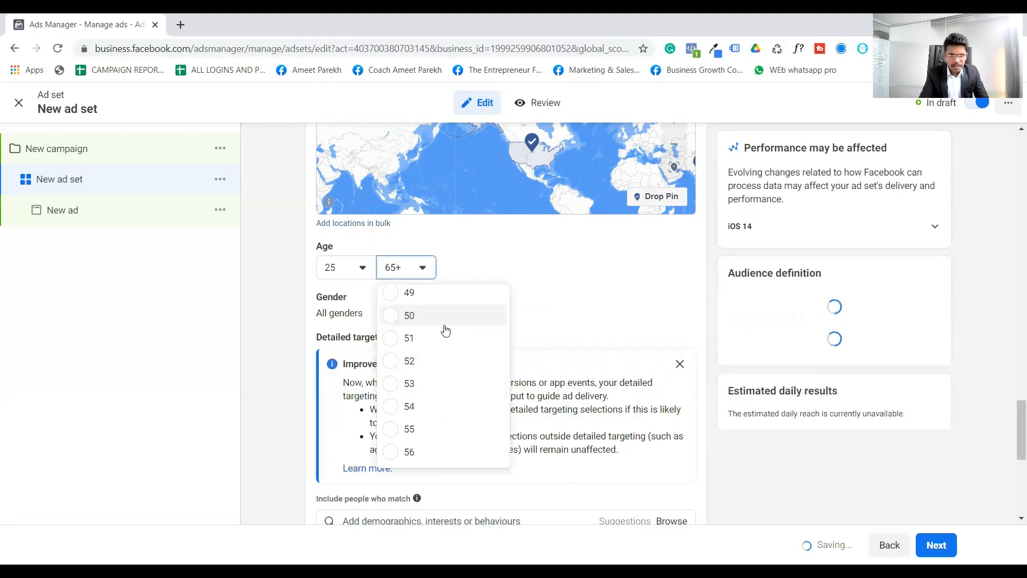
left_click(441, 324)
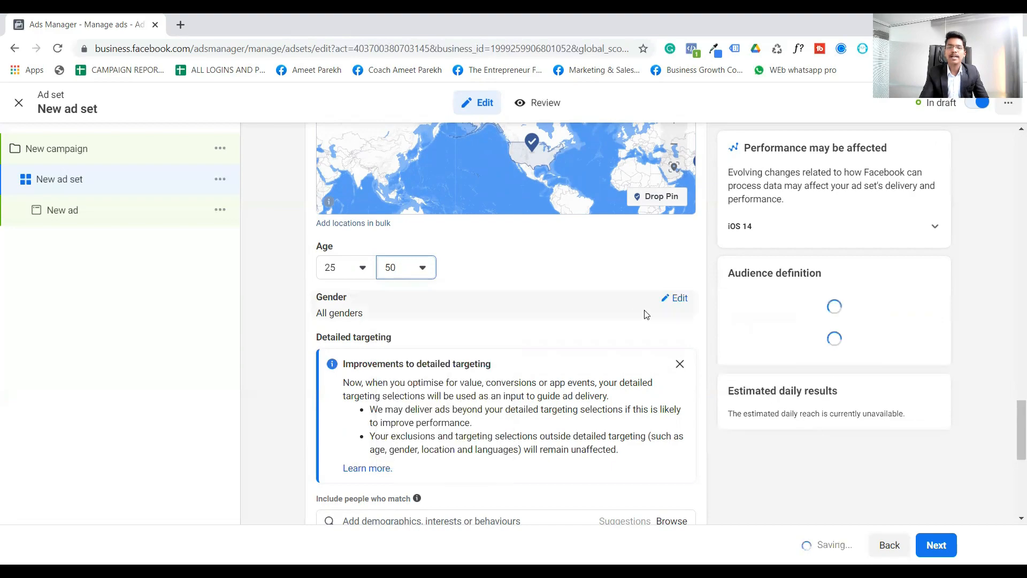
- Edit the audience gender, try Men and Women in turn, and set it back to All
left_click(666, 305)
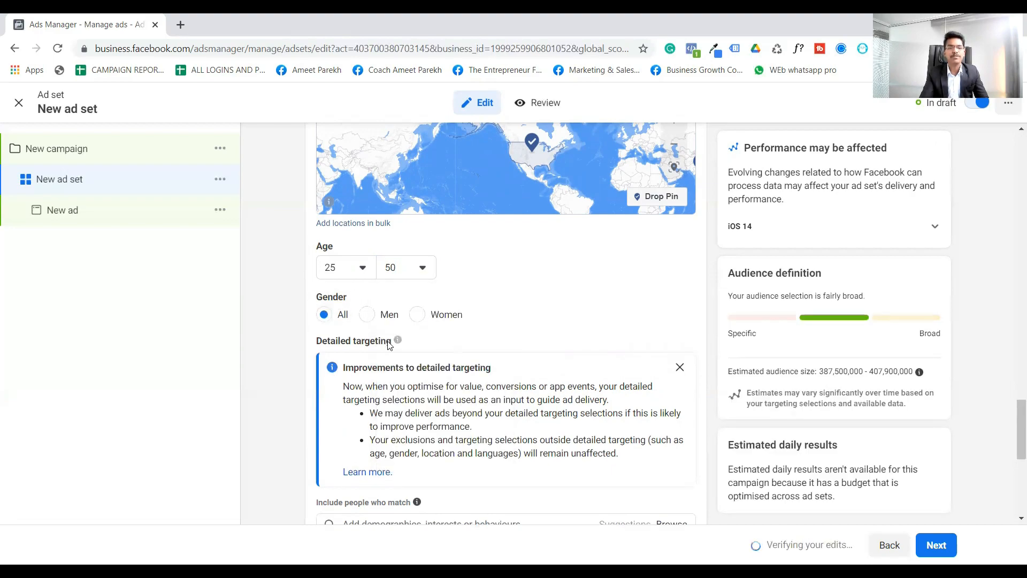
left_click(367, 315)
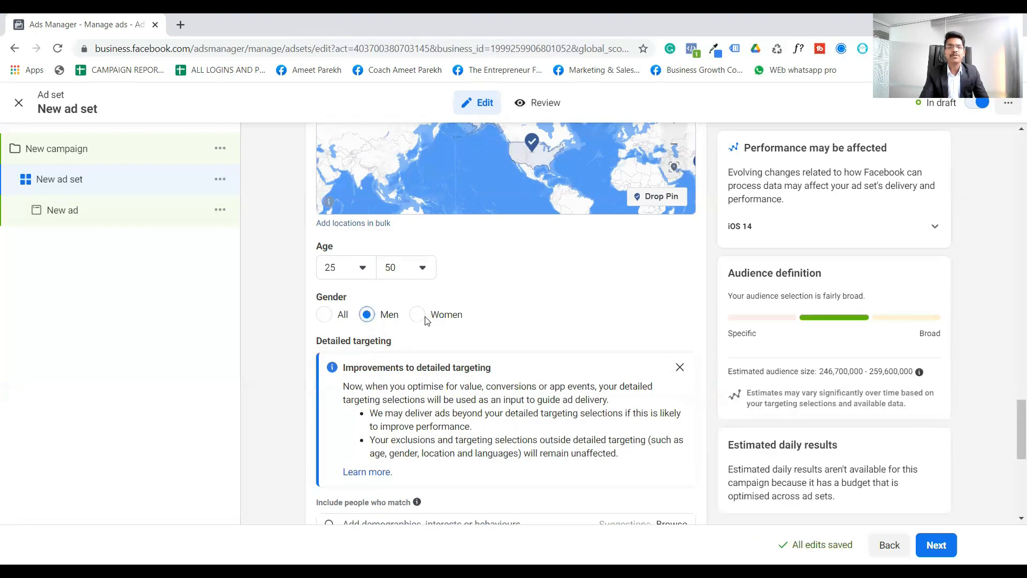
left_click(419, 315)
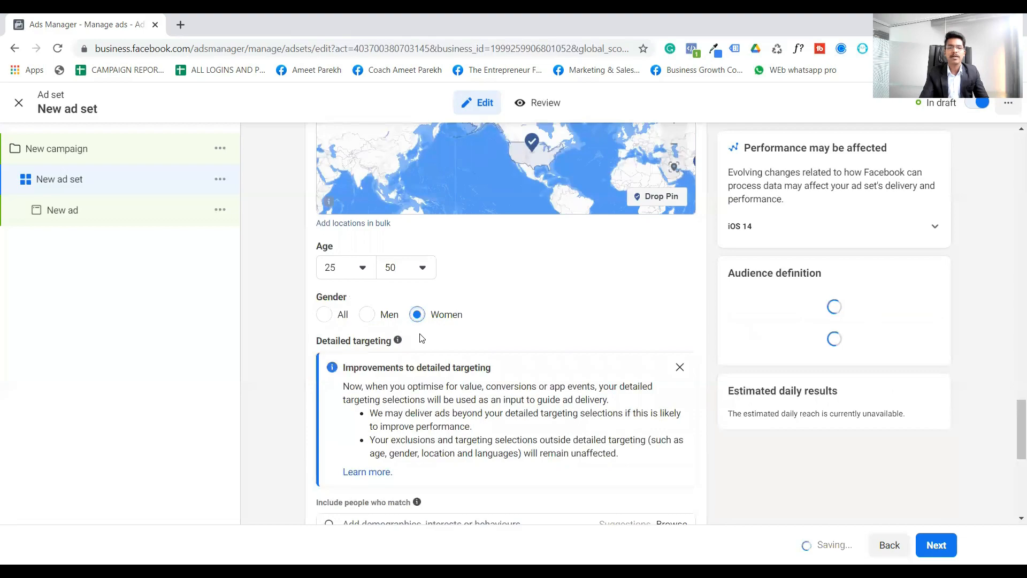
left_click(324, 315)
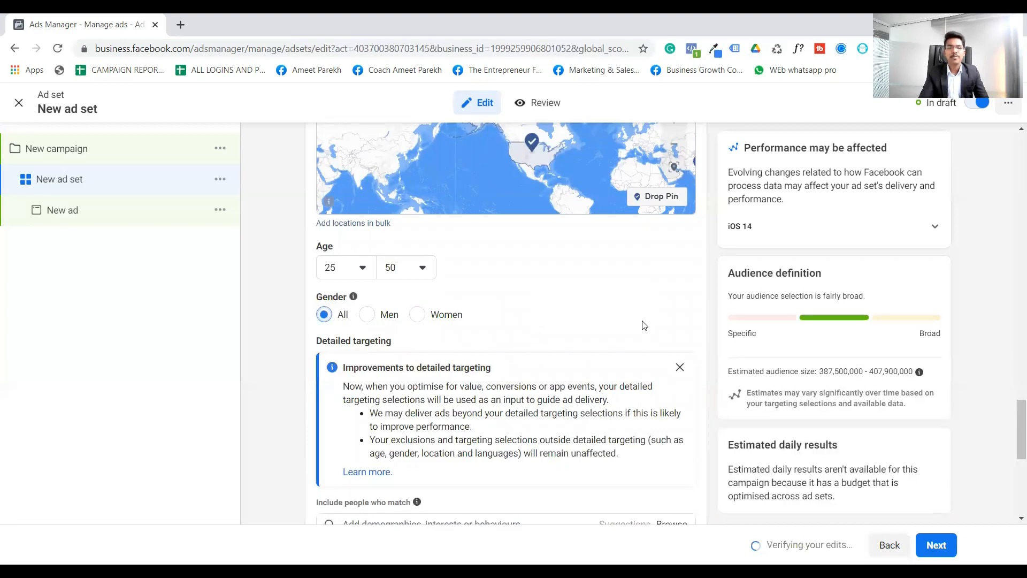
- Review the detailed targeting, age, gender, location and custom audience settings together with the audience definition and estimated size
scroll(623, 323, "down", 3)
left_click(510, 389)
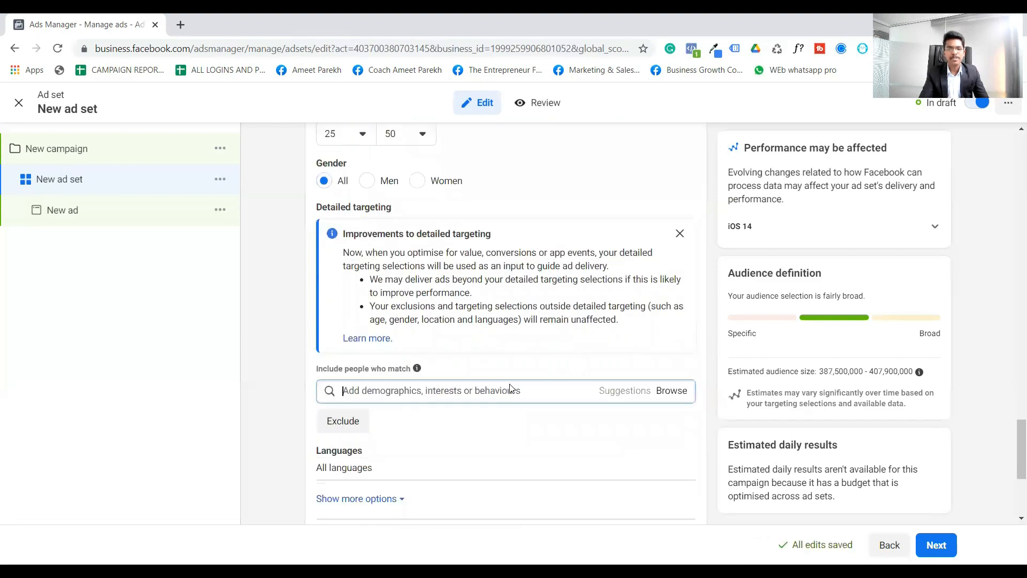
scroll(597, 369, "up", 1)
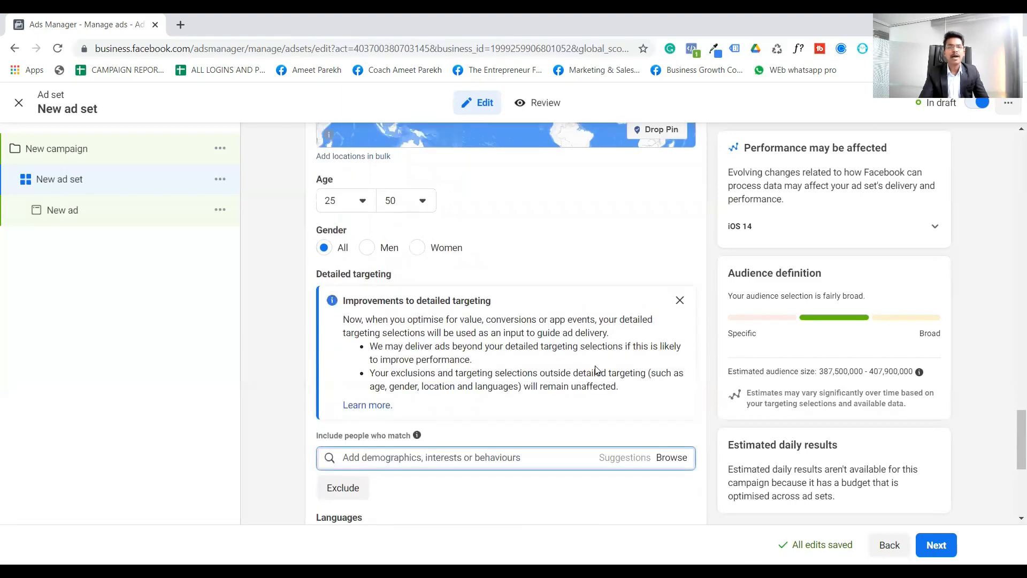
scroll(595, 365, "down", 2)
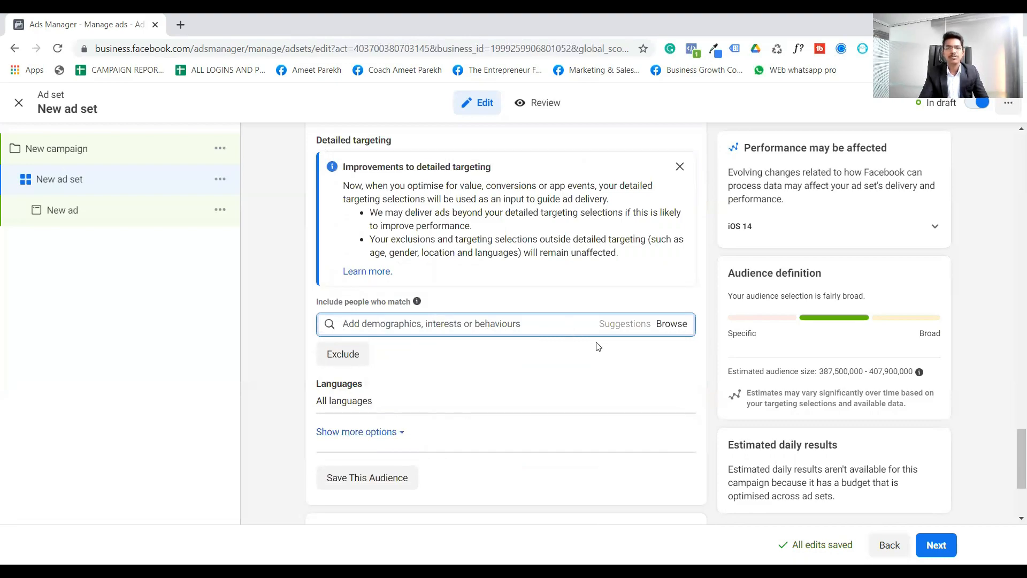
scroll(596, 344, "up", 6)
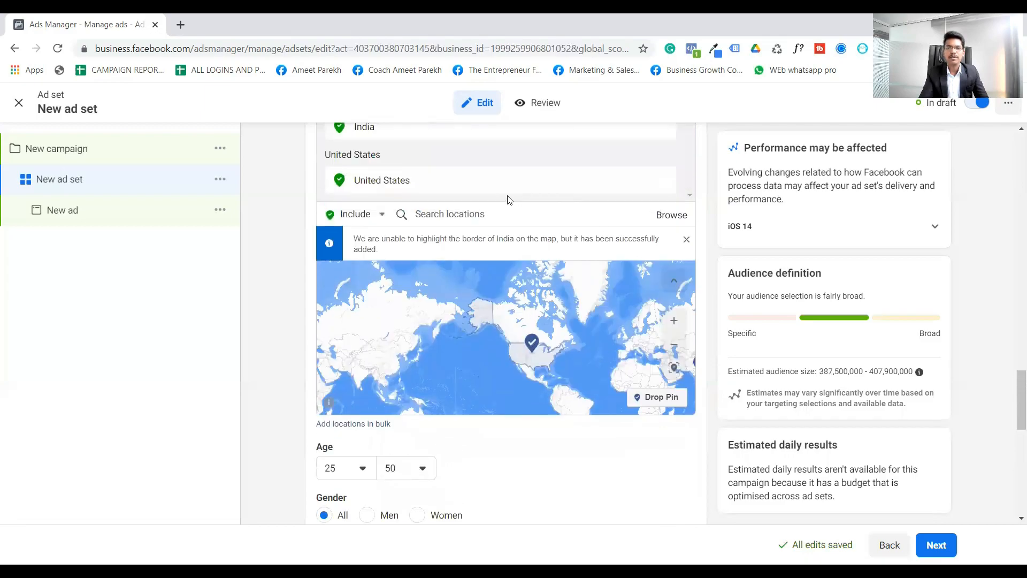
scroll(785, 360, "down", 7)
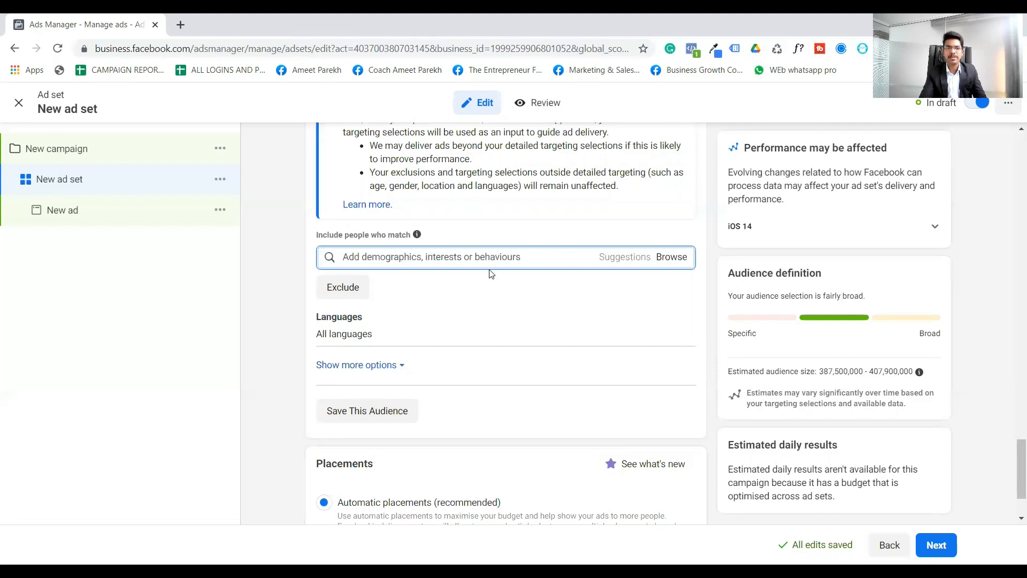
scroll(489, 320, "up", 3)
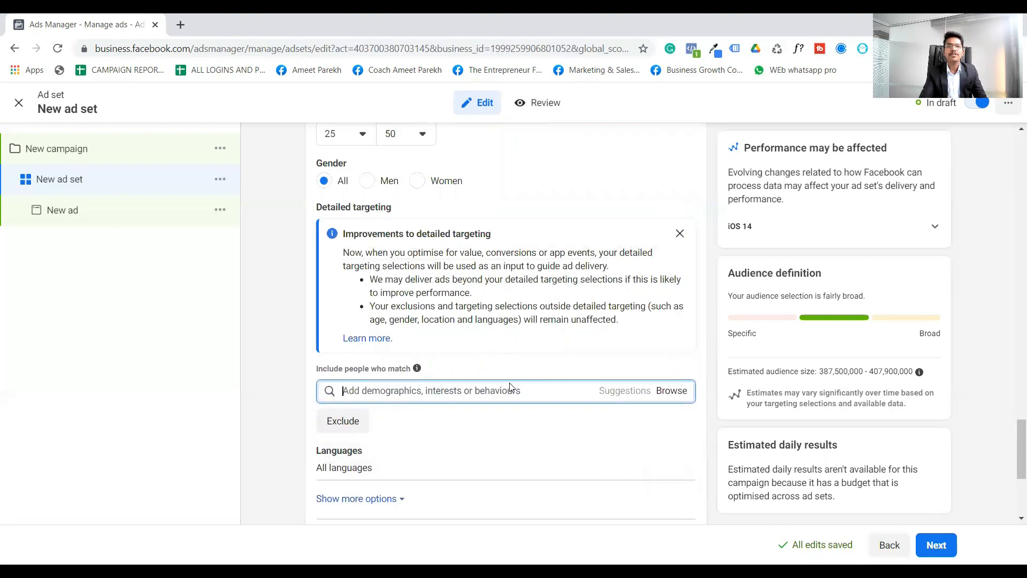
scroll(510, 388, "up", 5)
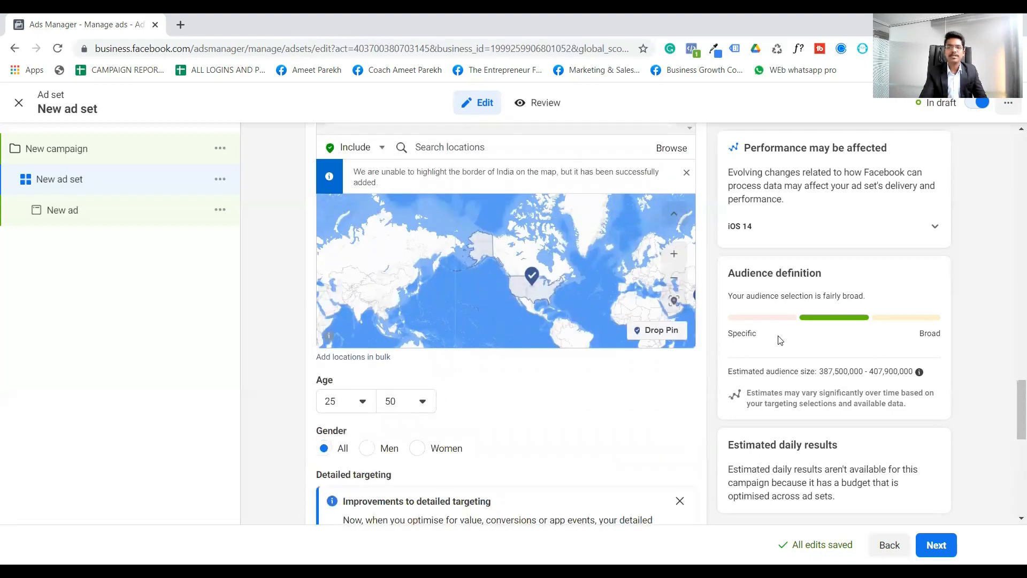
scroll(787, 345, "up", 3)
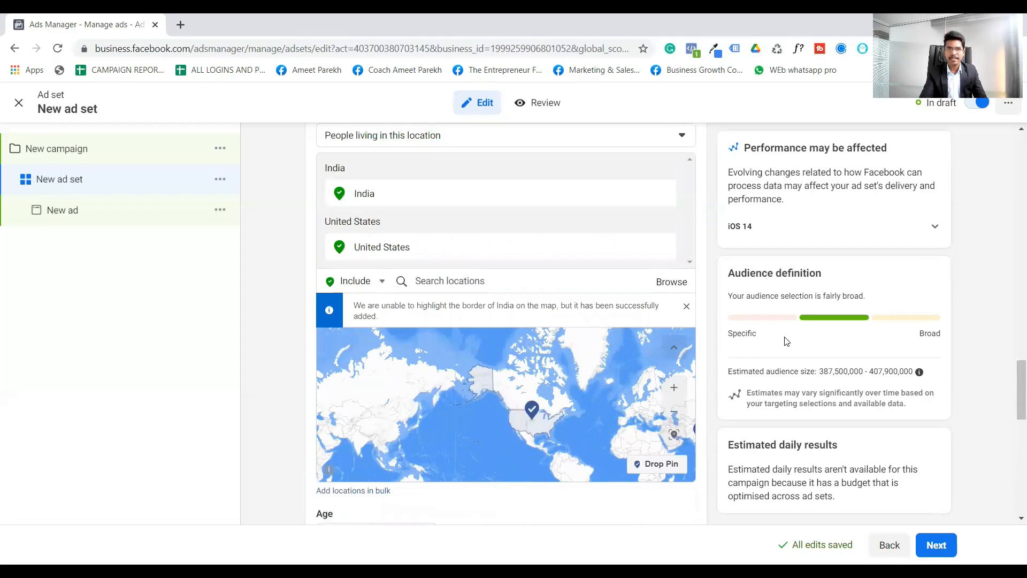
scroll(787, 345, "up", 3)
scroll(787, 340, "up", 5)
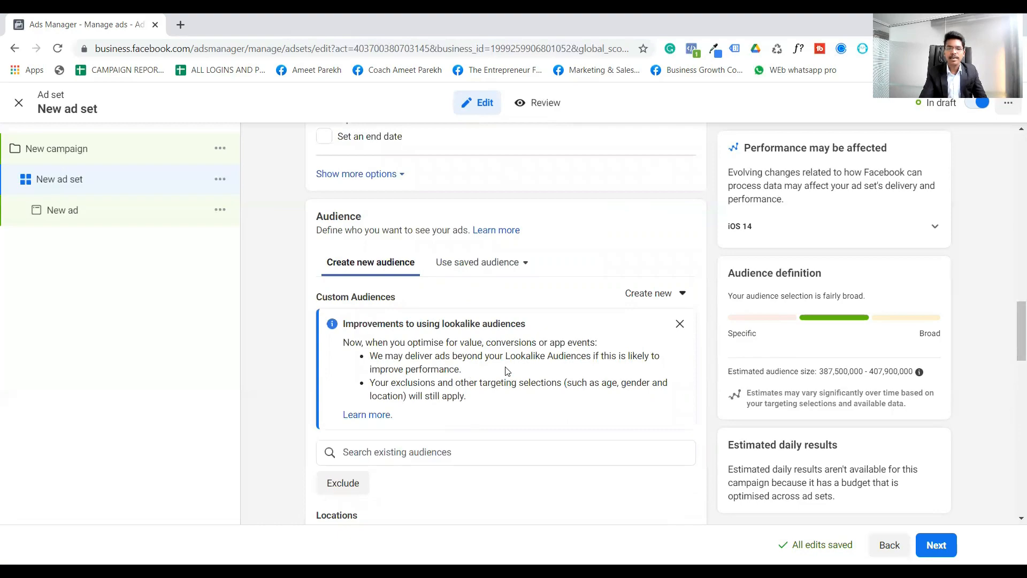
- Check the account's existing lookalike and custom audiences without selecting one, and return to the detailed targeting settings
scroll(509, 371, "down", 3)
left_click(478, 319)
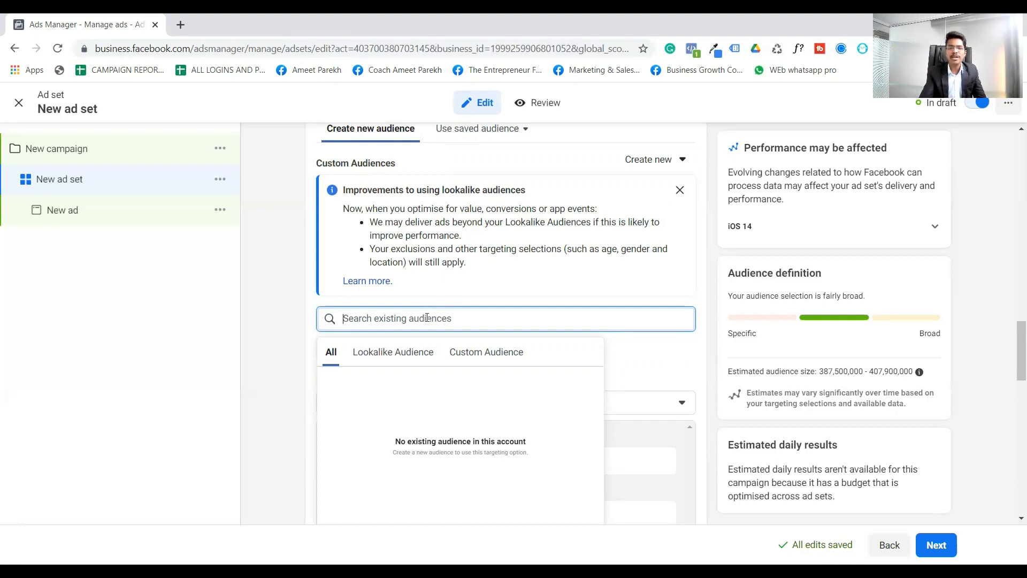
left_click(449, 303)
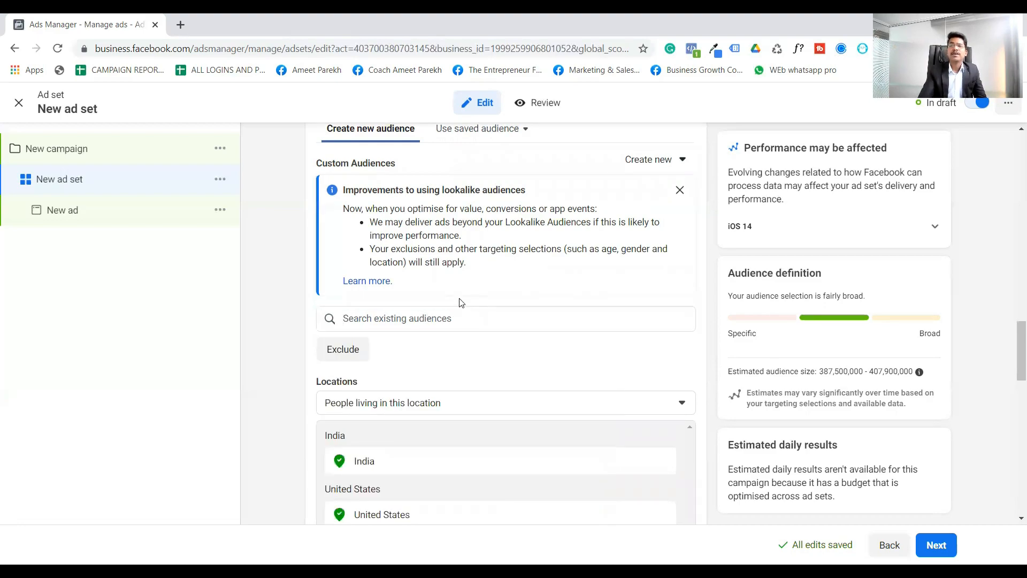
scroll(516, 311, "down", 6)
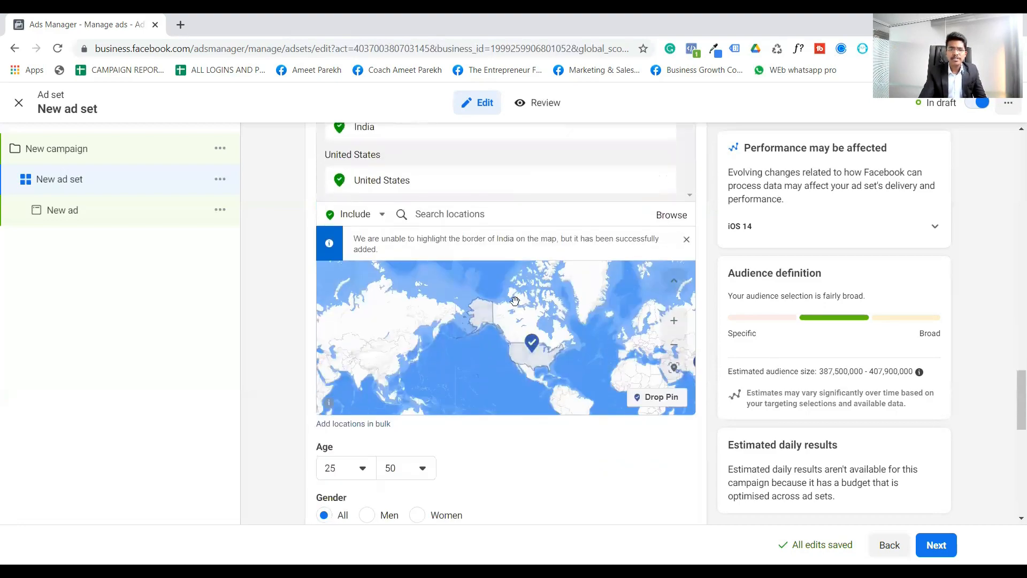
scroll(500, 428, "down", 8)
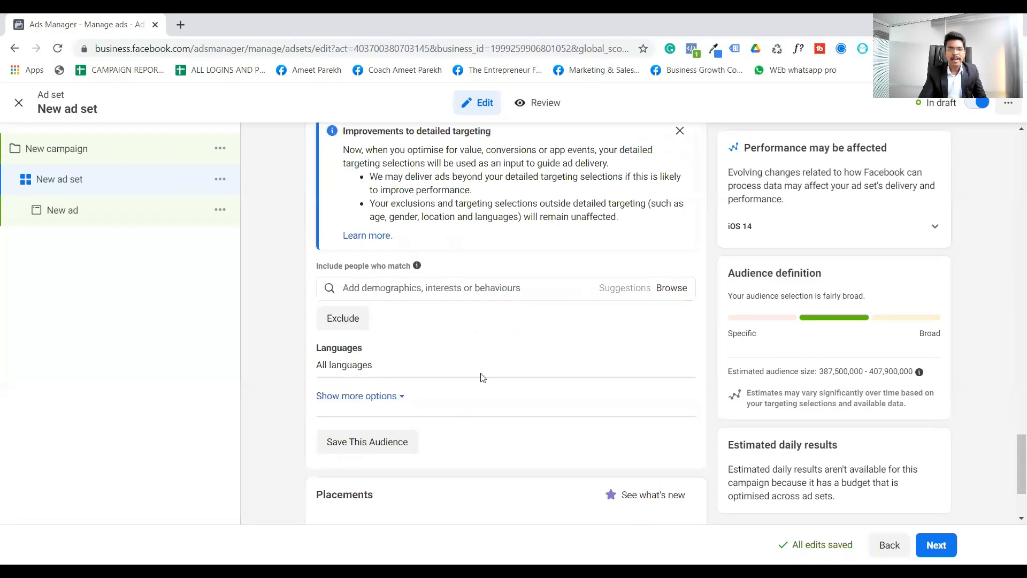
- Check the detailed targeting search for suggested demographics, interests or behaviours without adding any
scroll(482, 378, "down", 1)
left_click(463, 260)
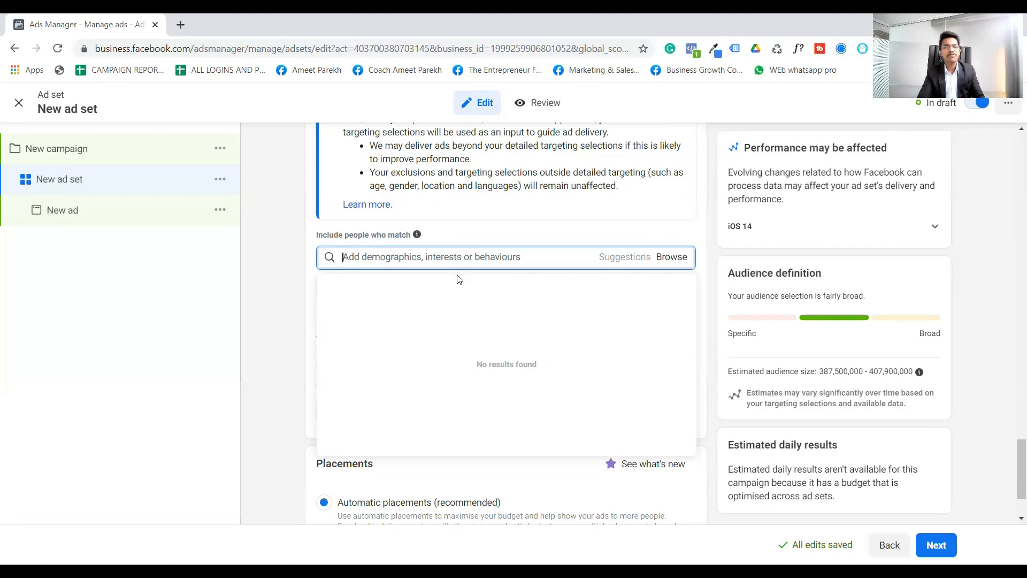
left_click(285, 274)
- Switch the ad set to manual placements and exclude the Messenger and Audience Network platforms
scroll(492, 297, "down", 2)
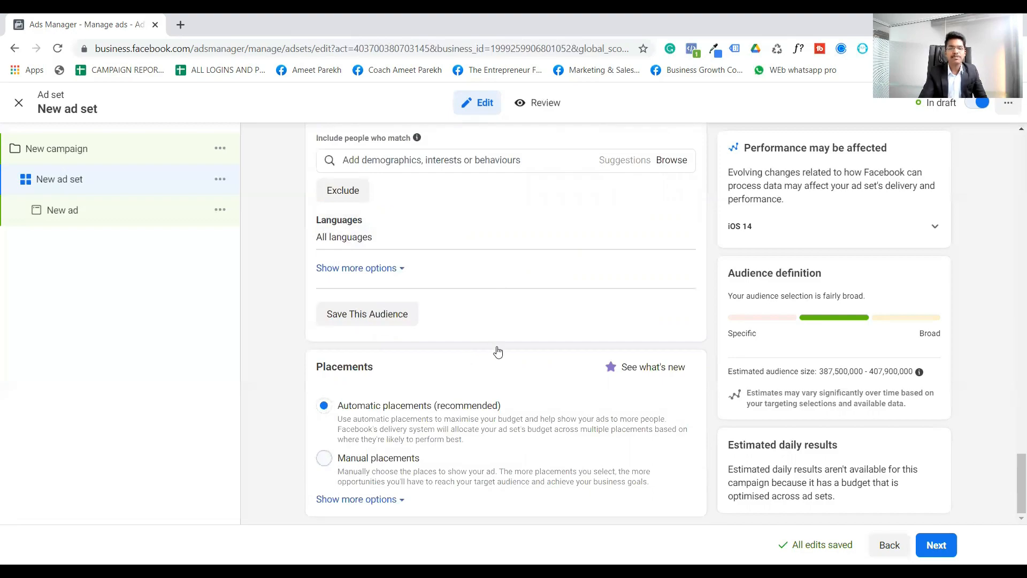
scroll(538, 315, "down", 5)
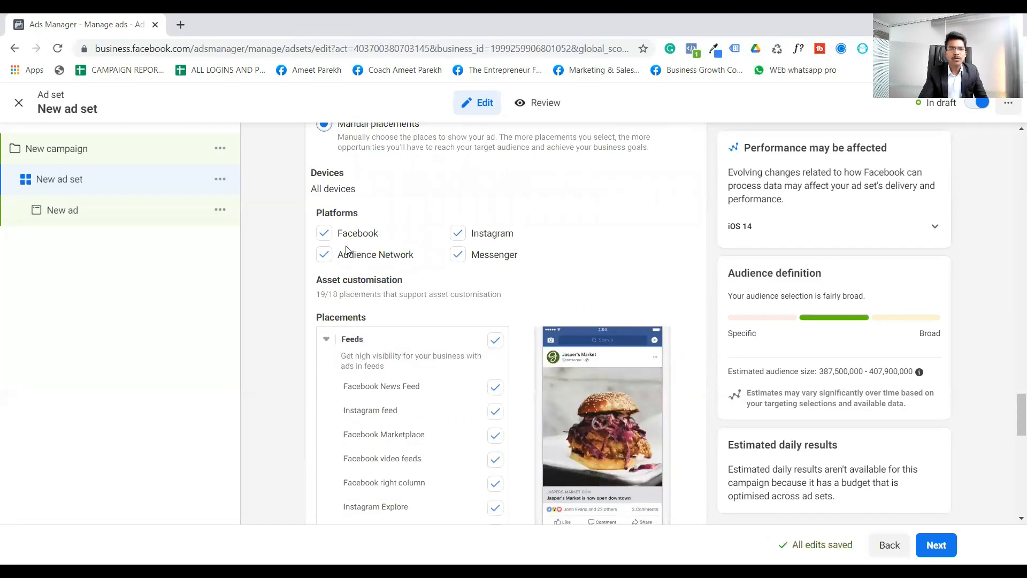
left_click(458, 255)
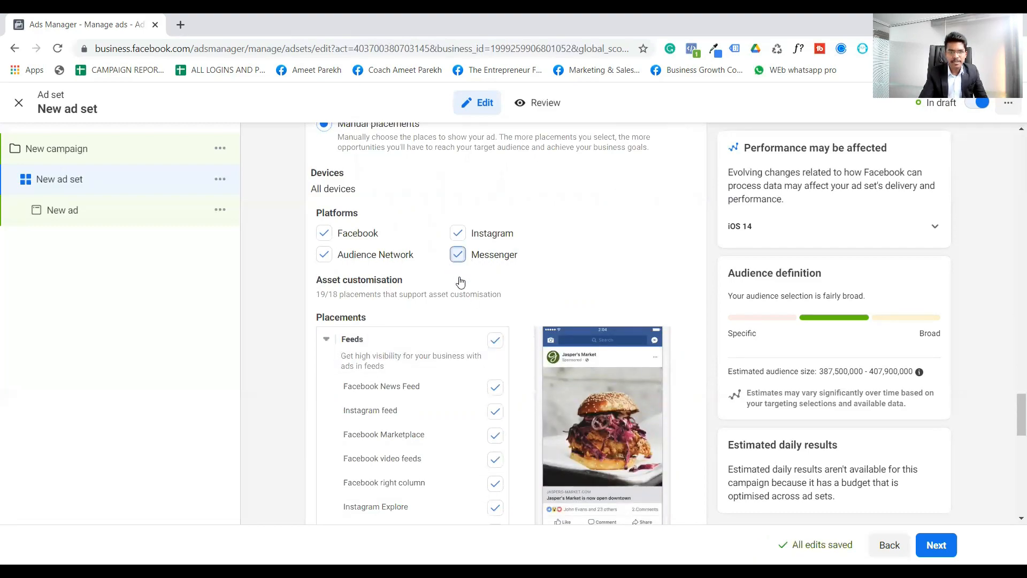
left_click(323, 254)
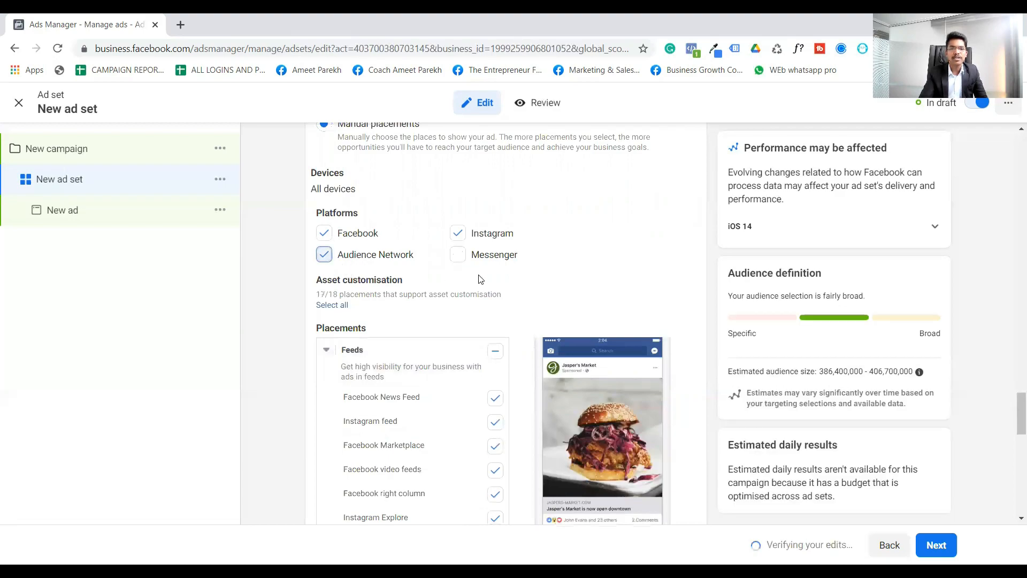
- Limit the Feeds placements to Facebook News Feed and Instagram feed, leaving all other feed placements unselected
scroll(491, 273, "down", 3)
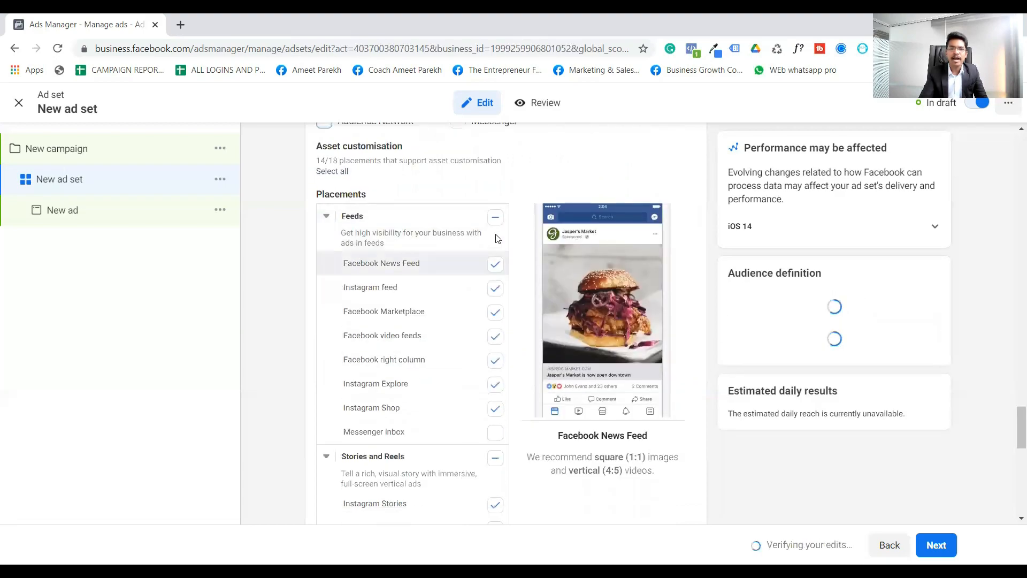
left_click(493, 266)
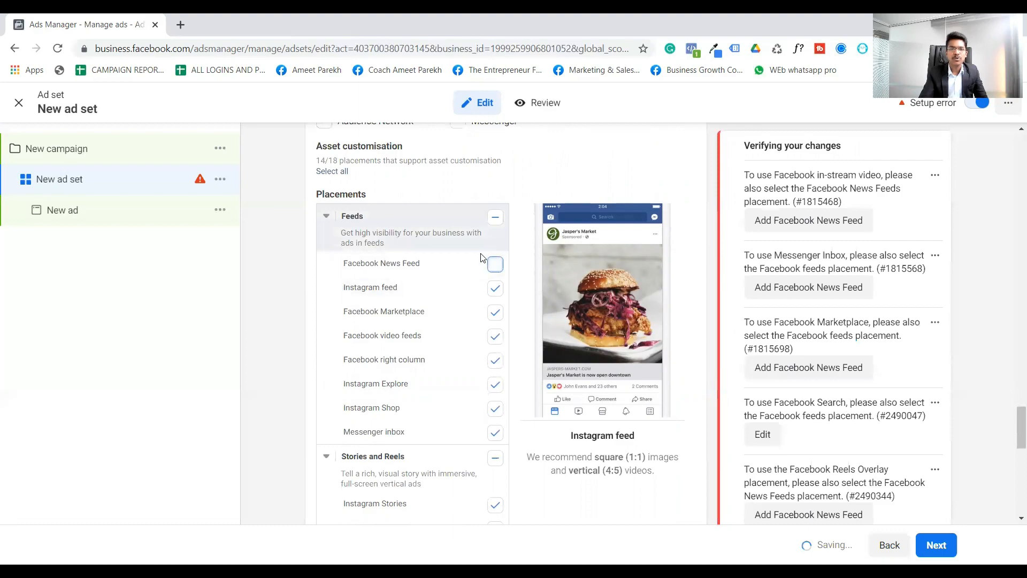
scroll(352, 246, "up", 3)
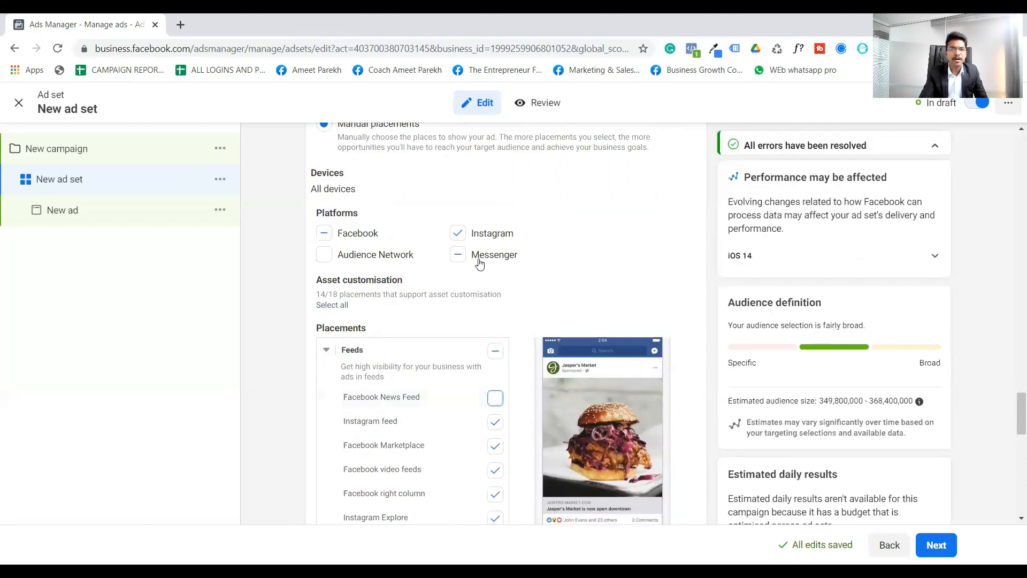
scroll(533, 278, "down", 2)
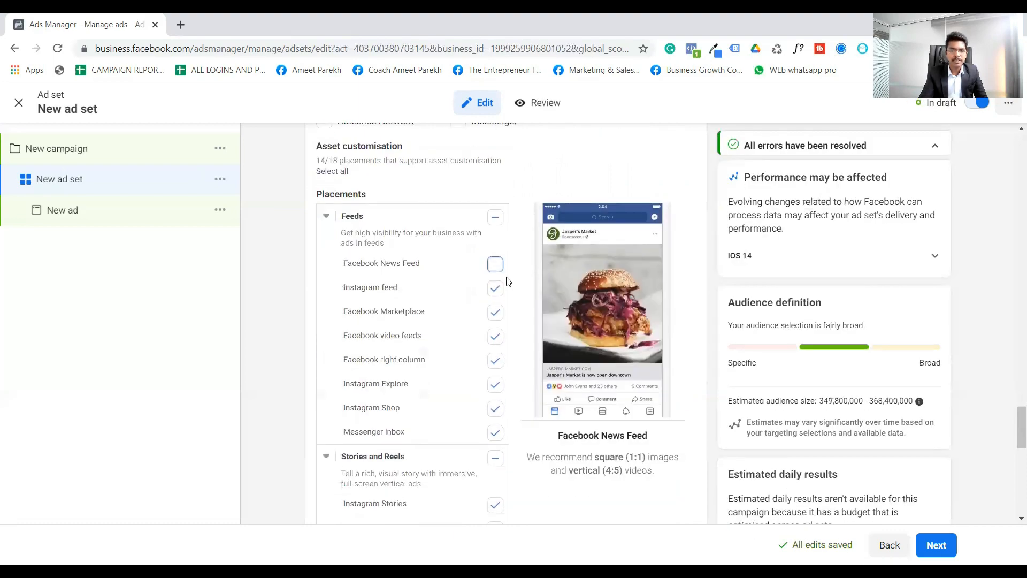
left_click(493, 217)
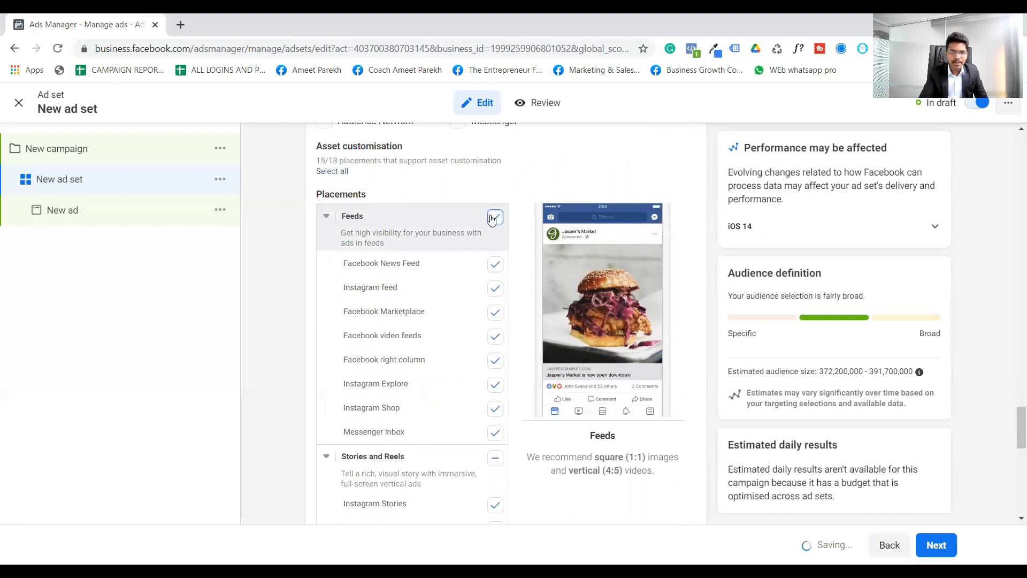
left_click(496, 263)
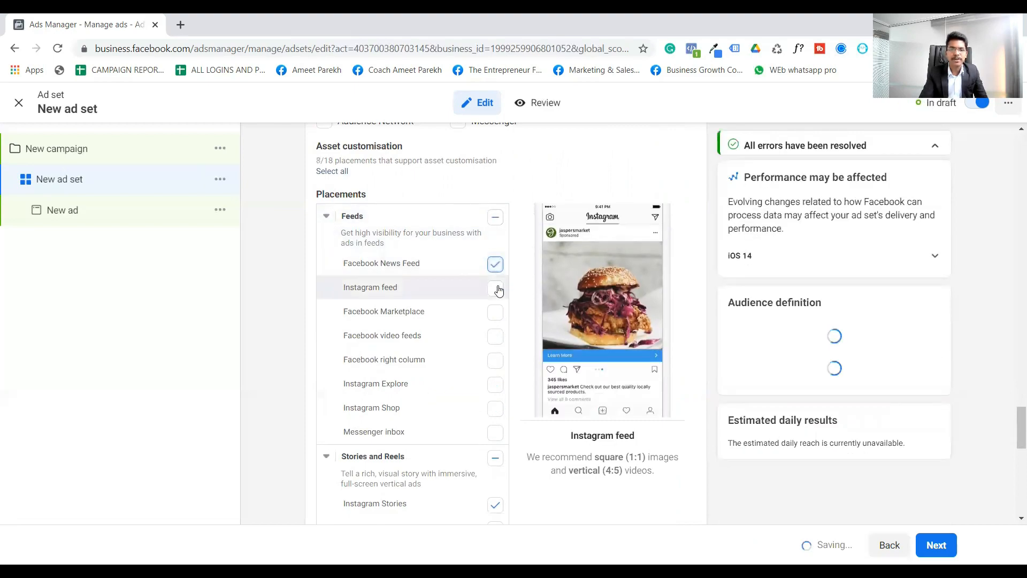
left_click(495, 288)
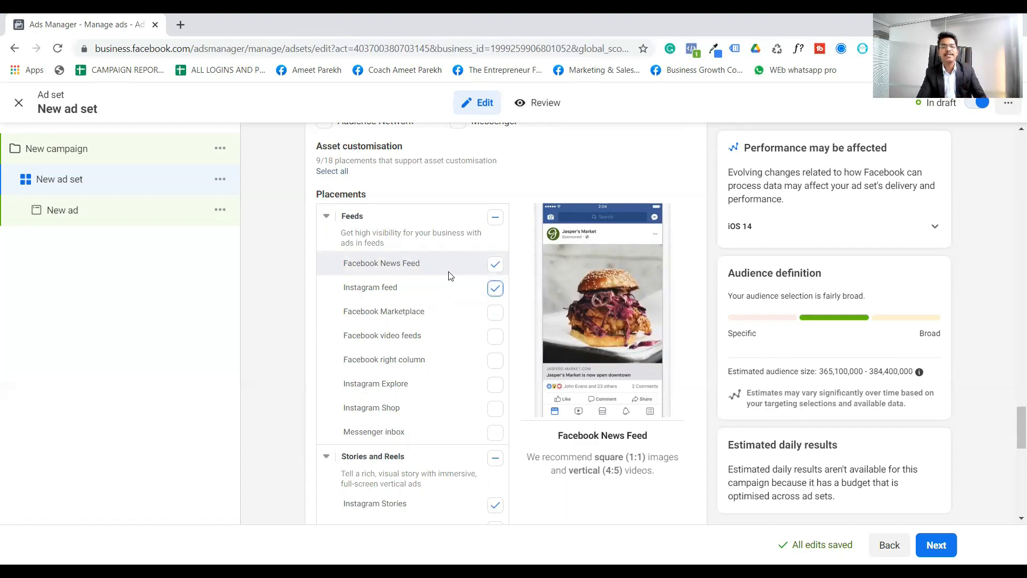
- Continue to the ad level, search the pages for "digi" and set the ad's Facebook Page to Digital Advice Hub
scroll(635, 452, "down", 10)
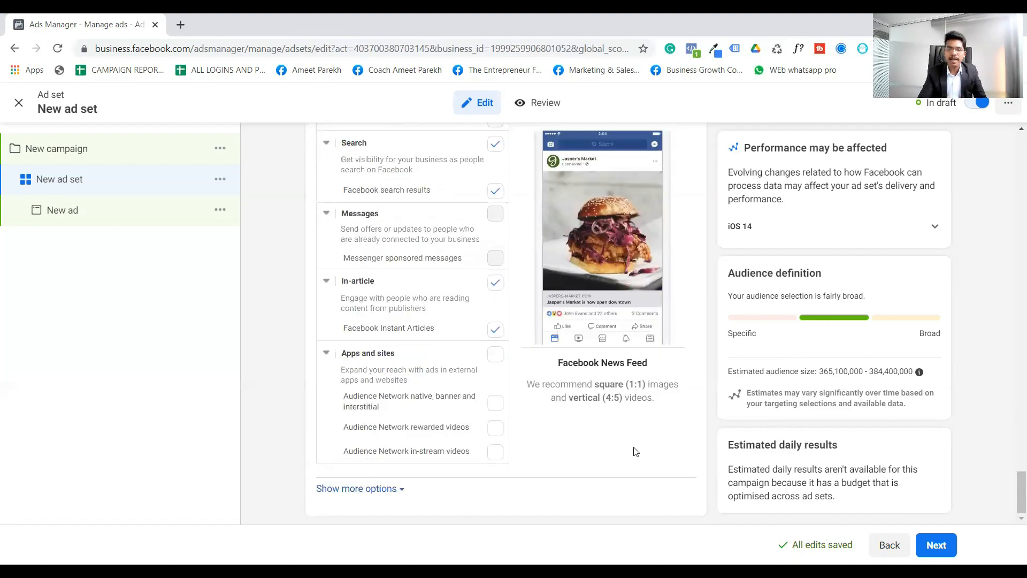
left_click(937, 544)
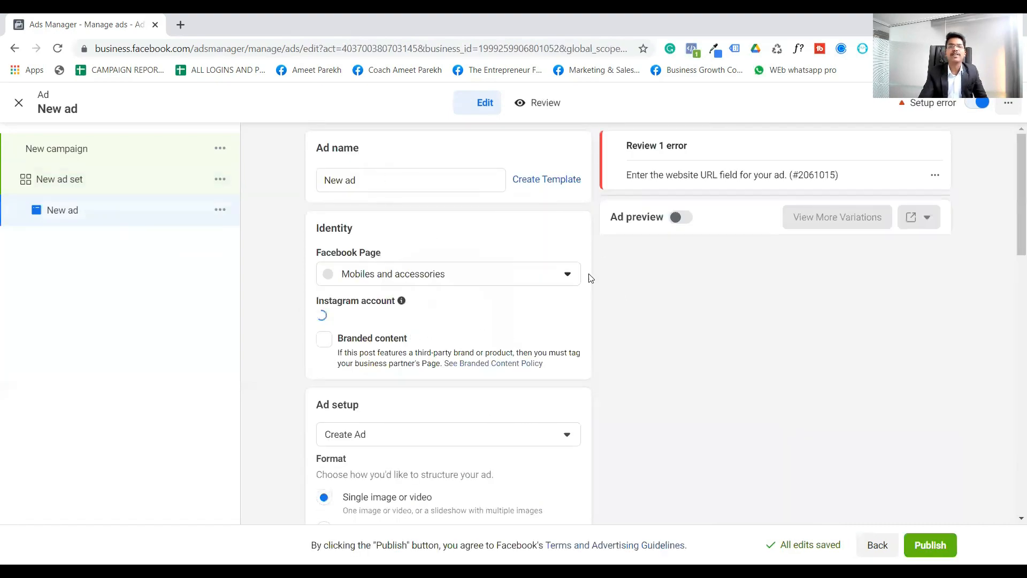
left_click(486, 276)
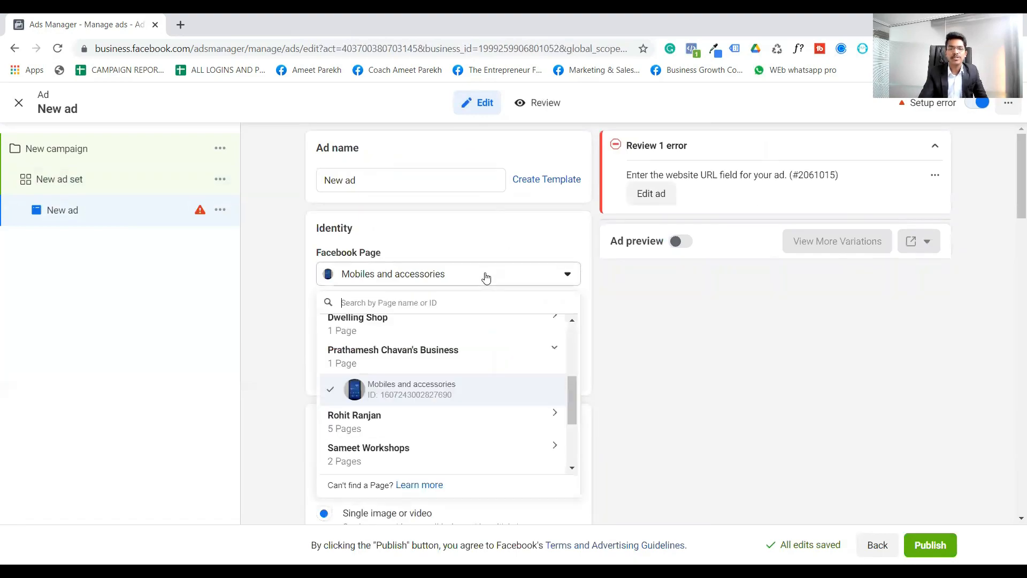
scroll(492, 360, "down", 3)
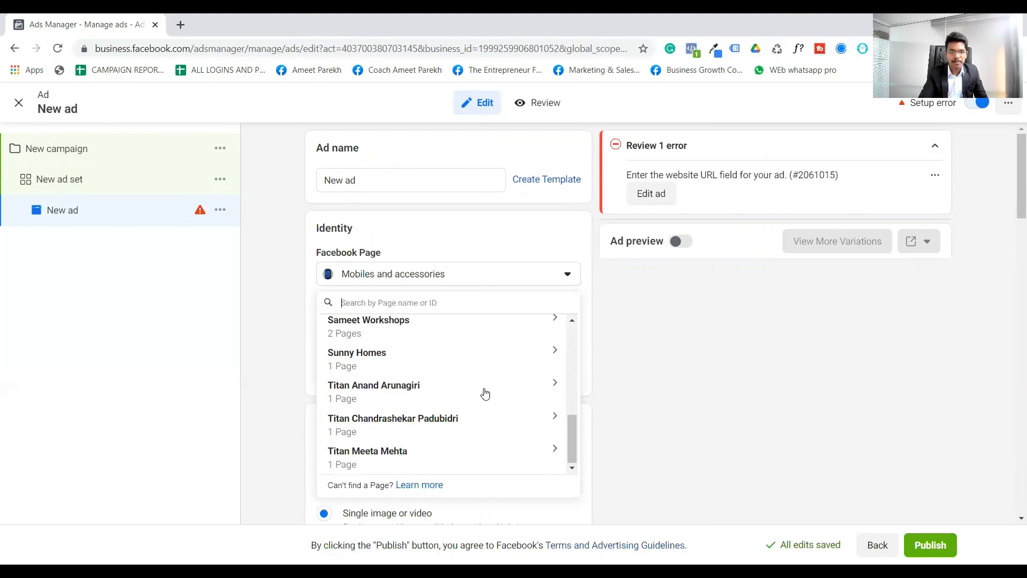
scroll(477, 426, "up", 10)
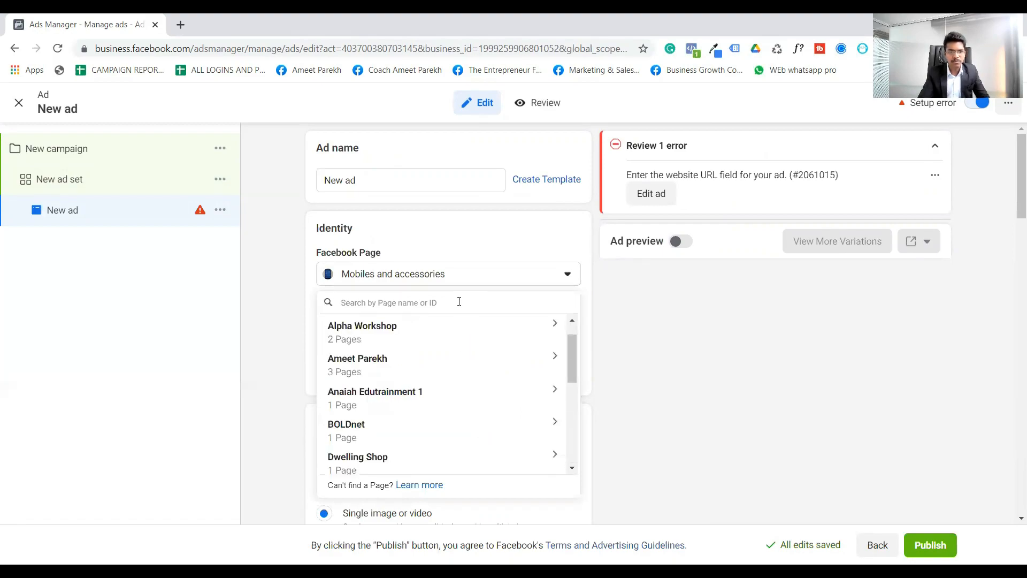
type("digi")
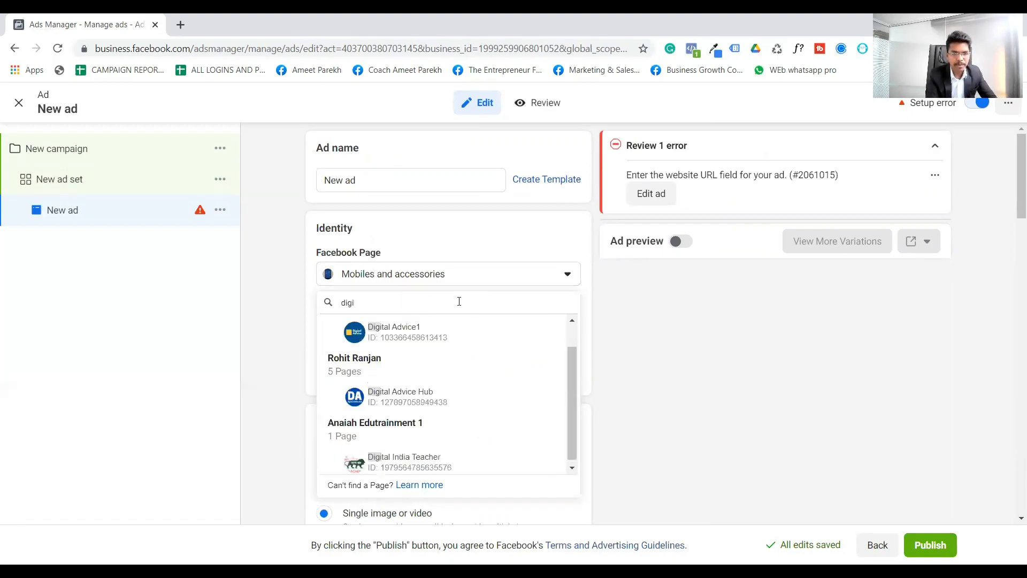
left_click(436, 399)
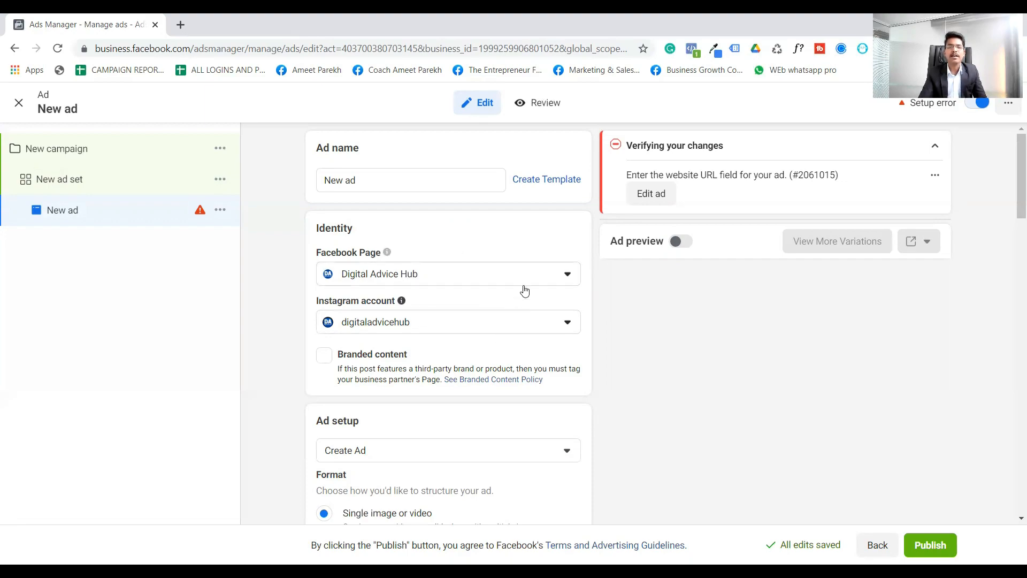
- Review the ad's setup and format options and its ad creative fields for media, primary text, headline and description
scroll(524, 290, "down", 3)
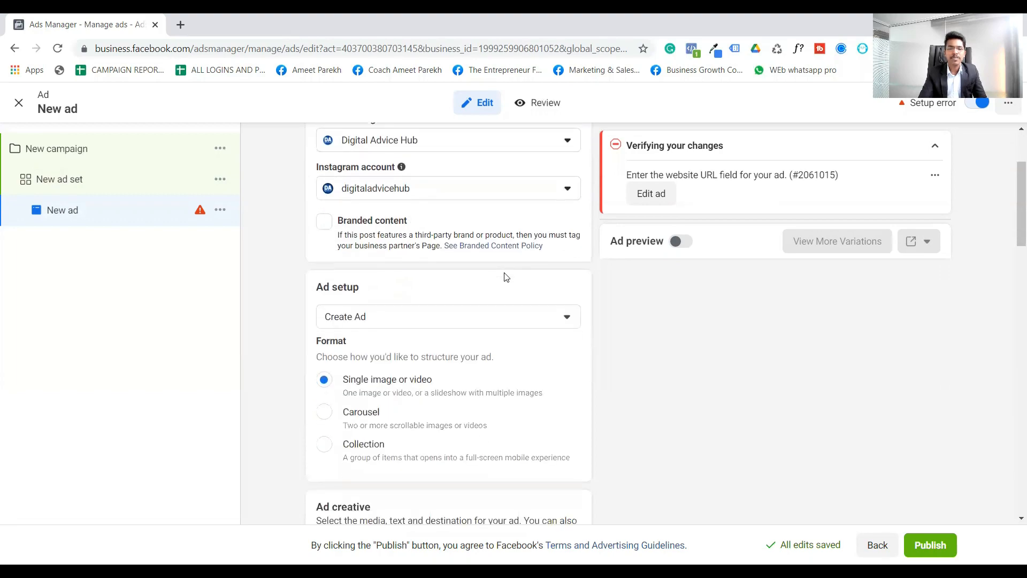
scroll(508, 277, "down", 5)
scroll(534, 271, "up", 1)
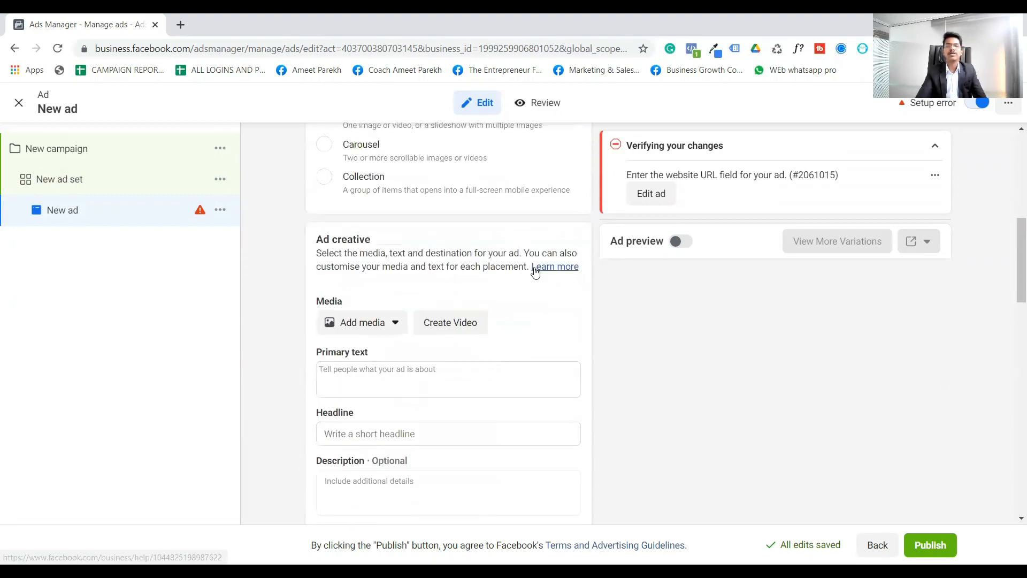